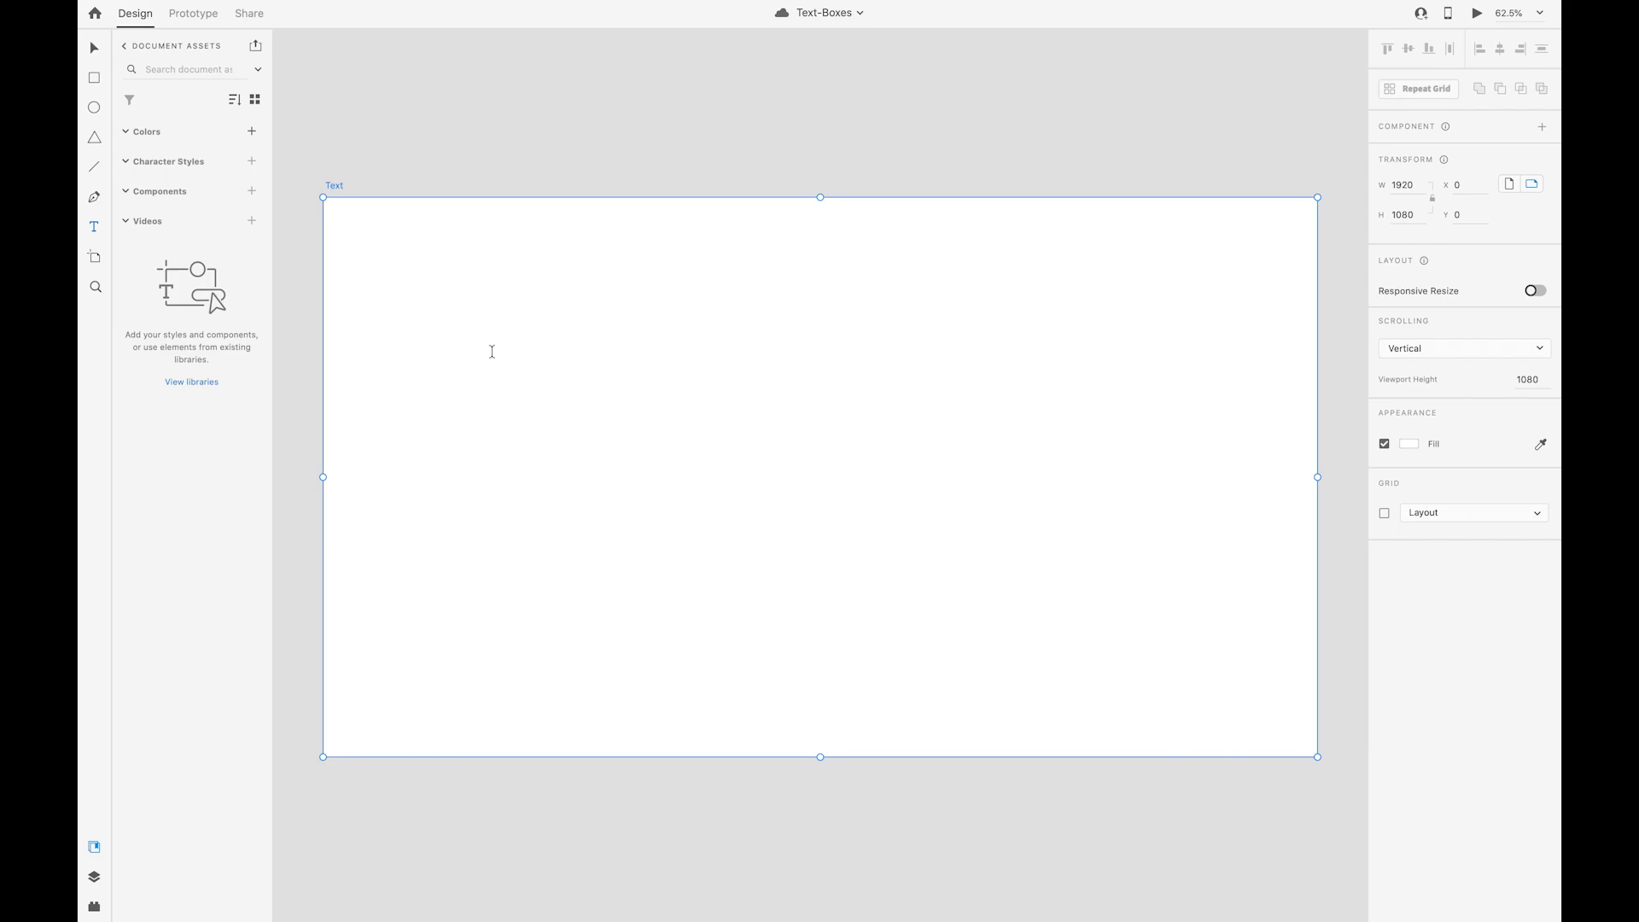
Step: Add a text object reading "Text" in the upper-left area of the artboard
click(484, 372)
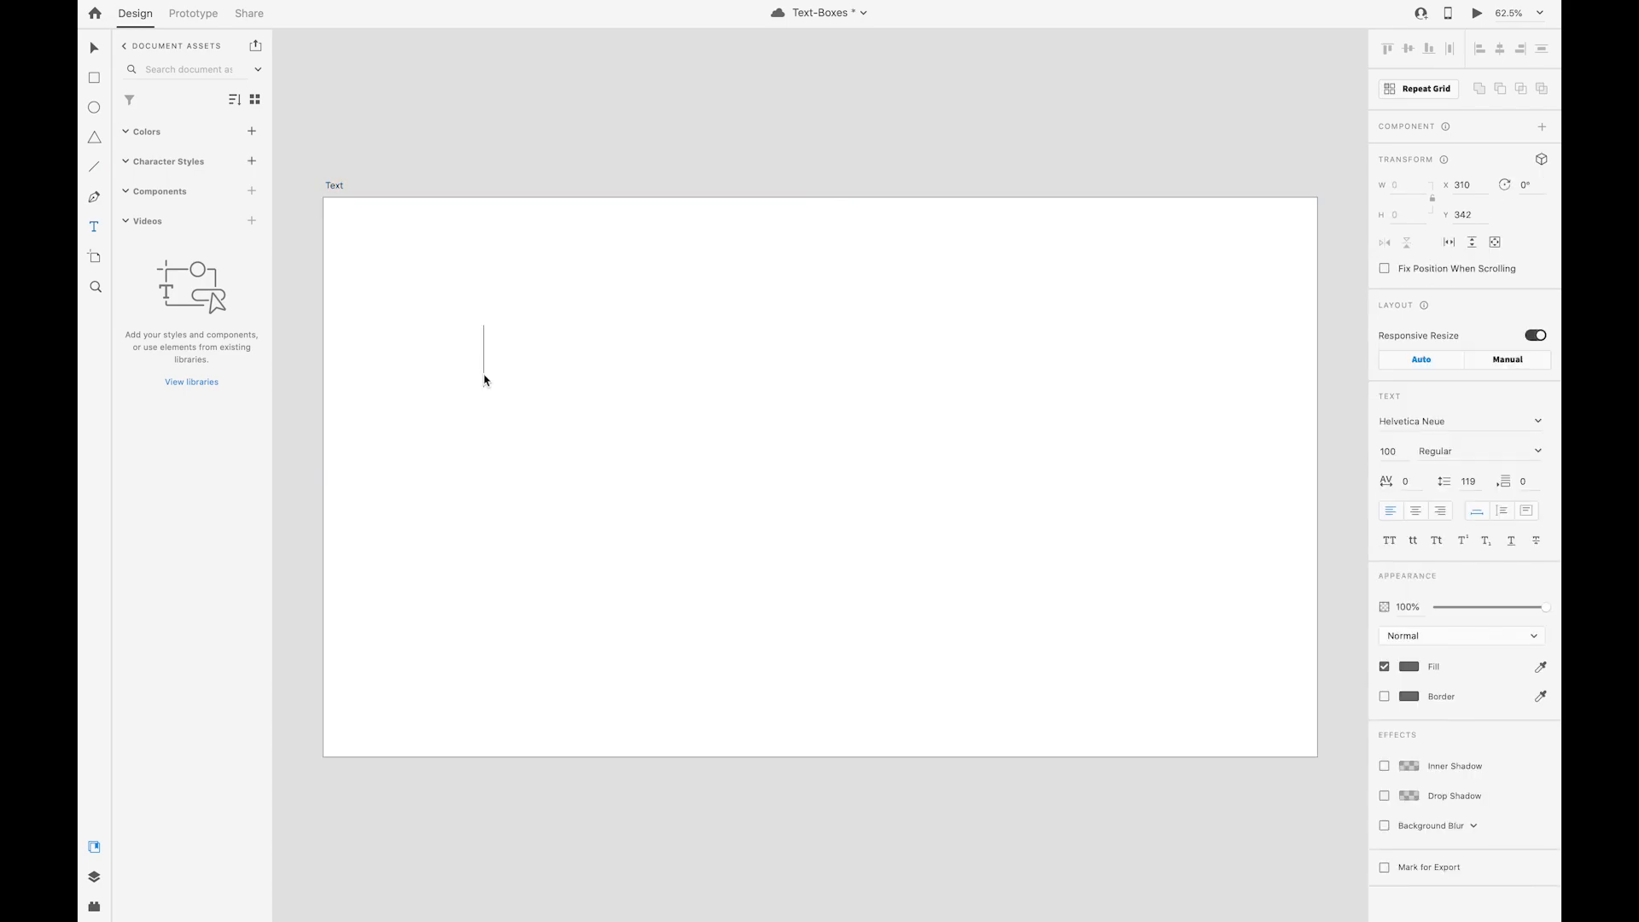
text(Text)
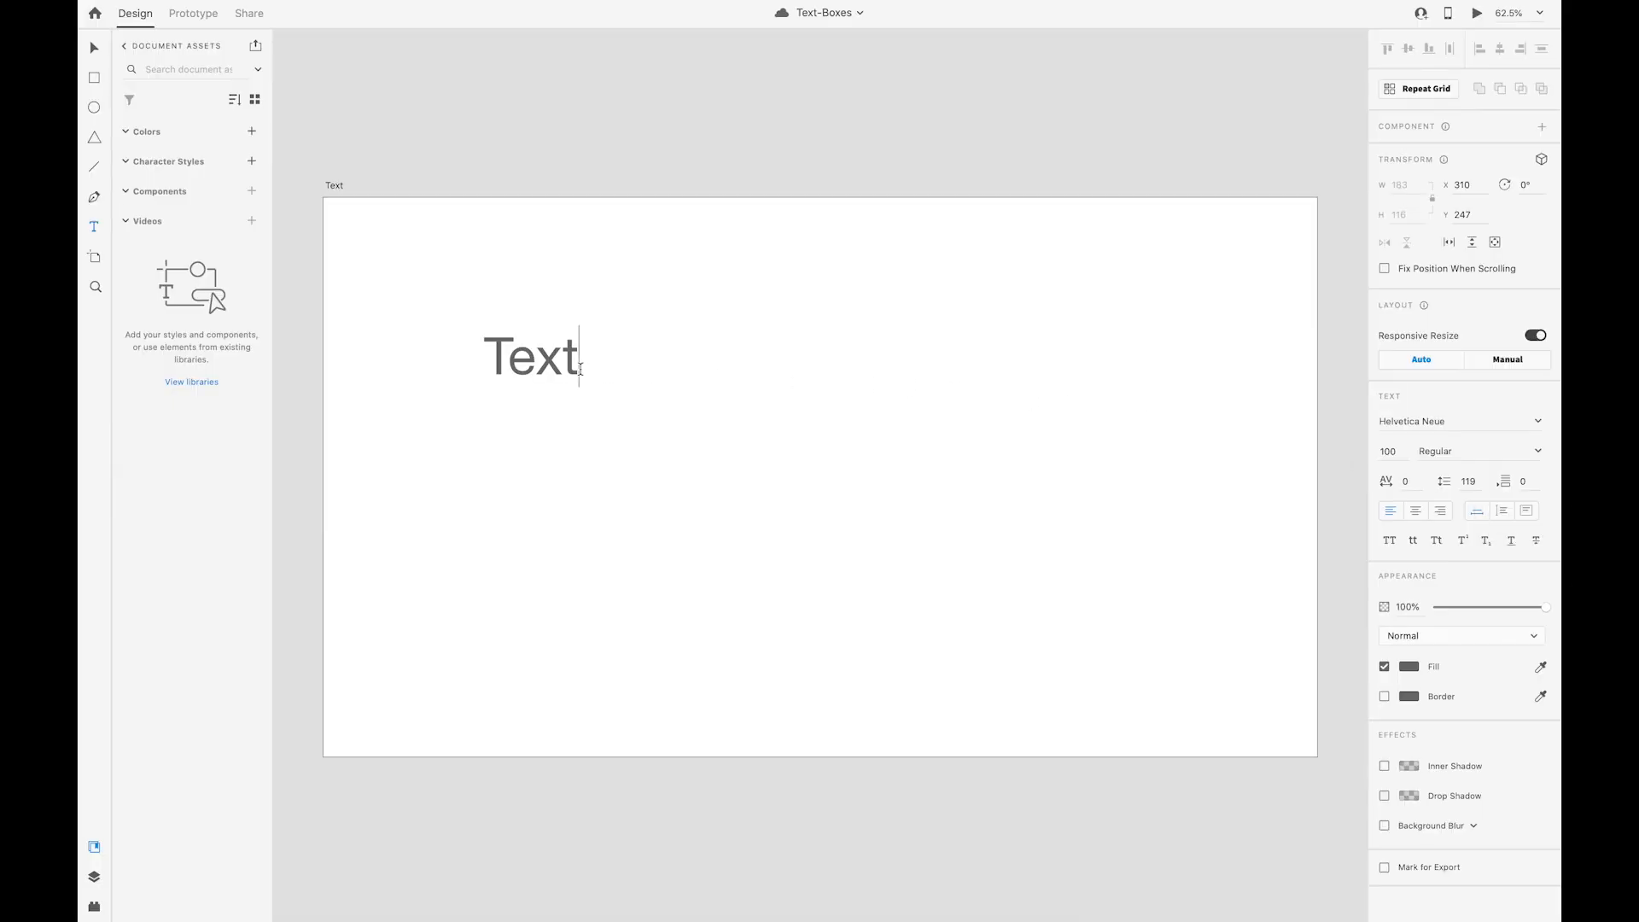
click(98, 45)
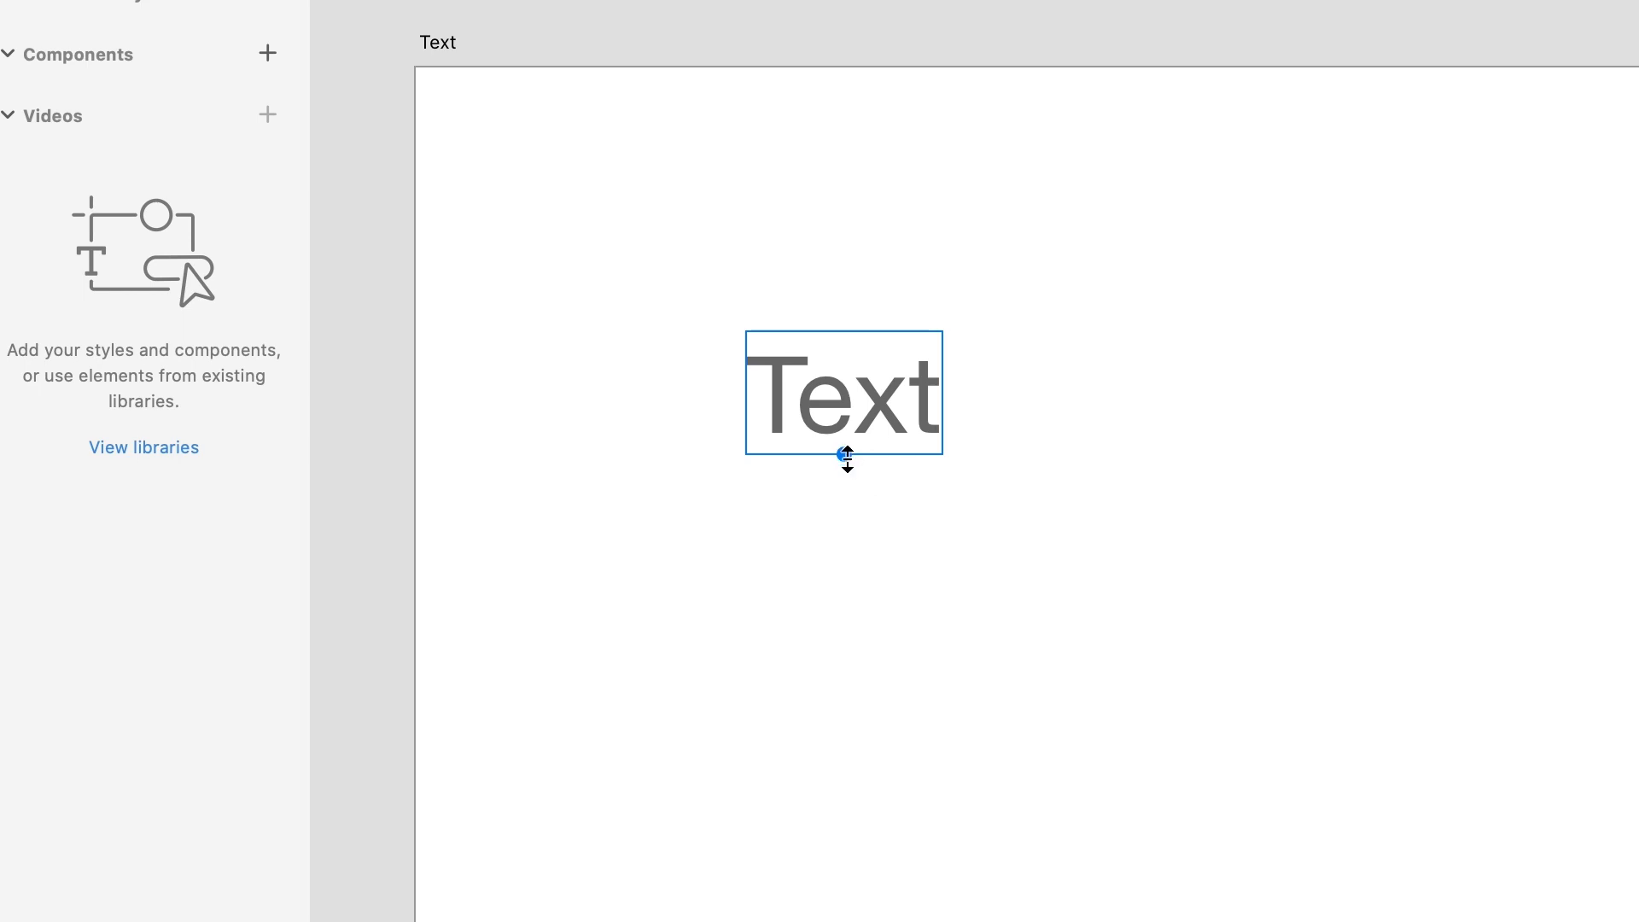
Step: Enlarge the text to about size 331, then scale it down to about size 223
drag(847, 457, 817, 662)
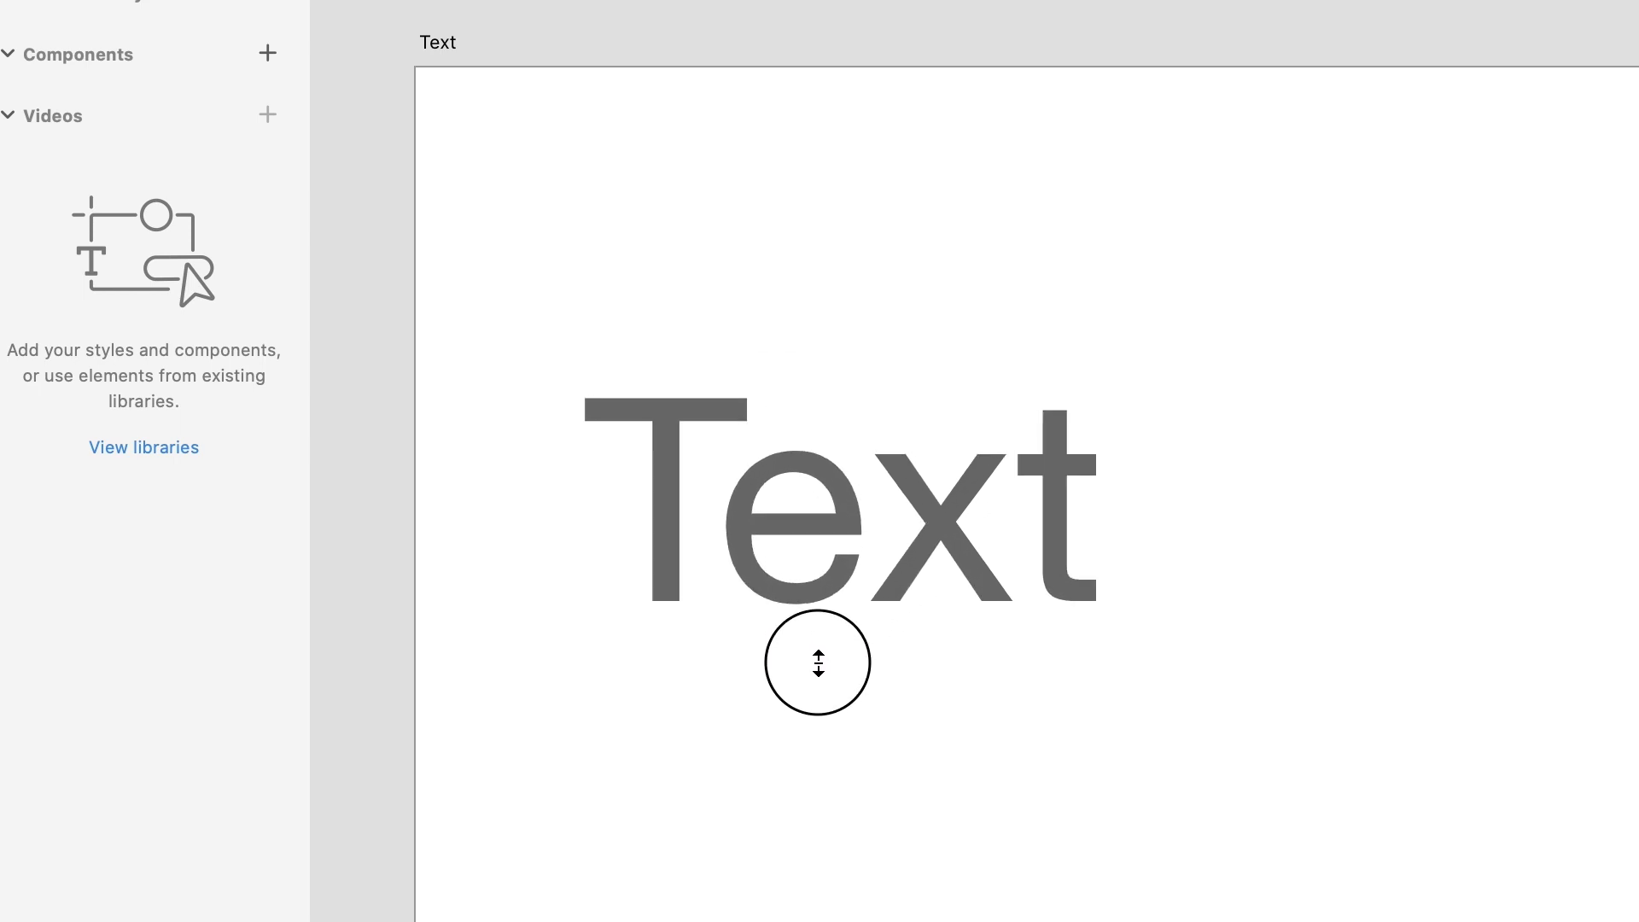
drag(818, 662, 816, 663)
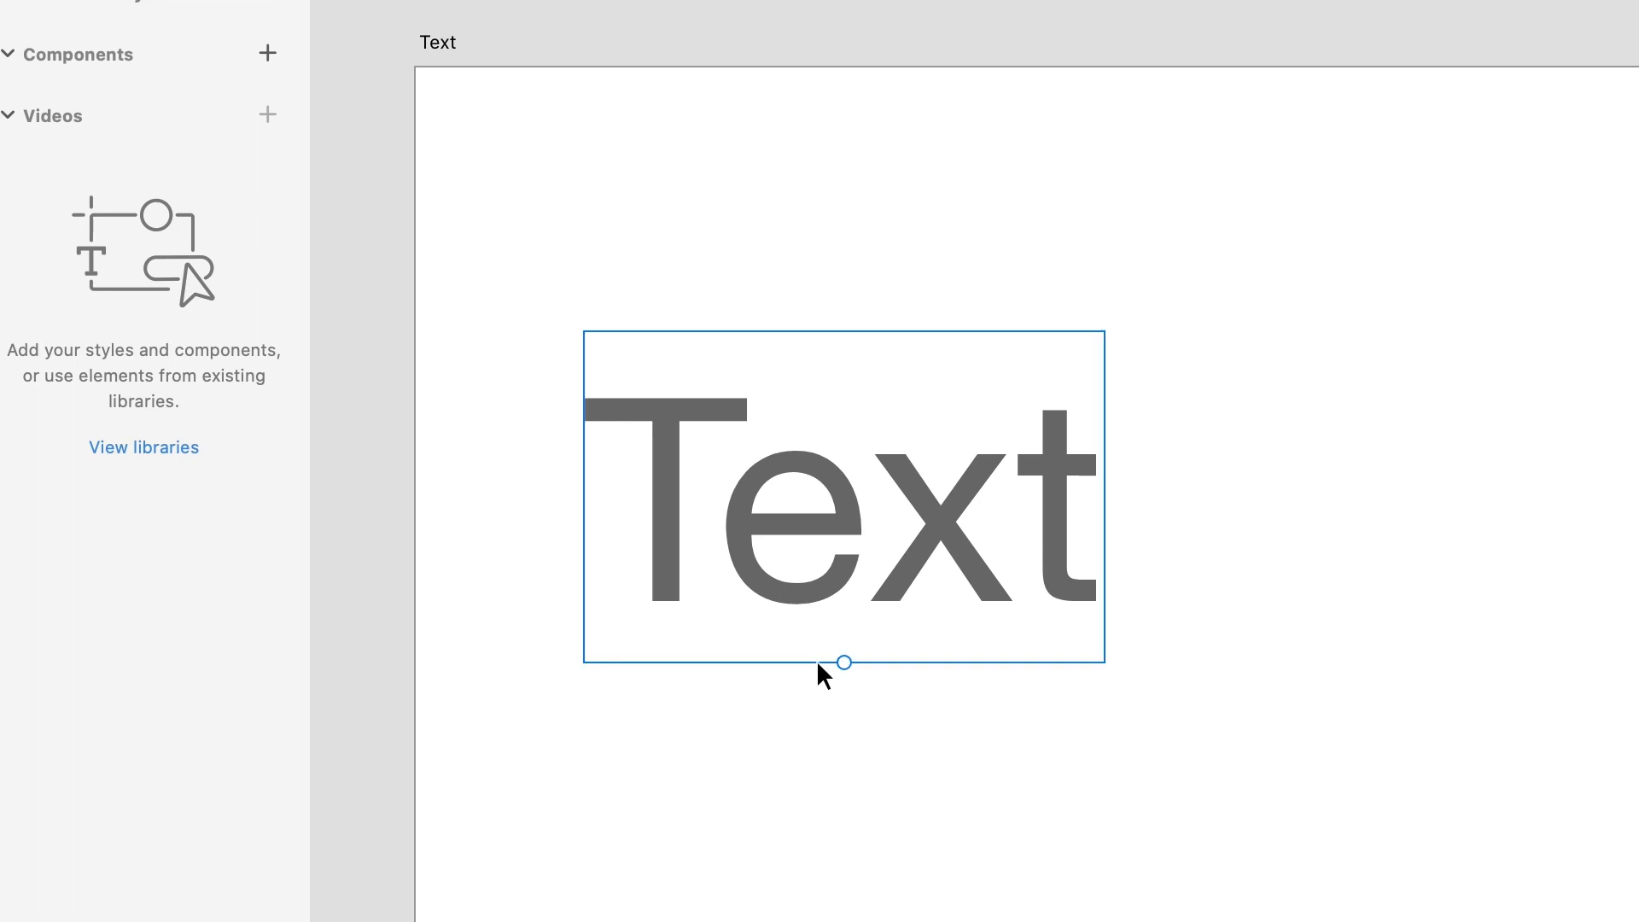
drag(851, 663, 871, 754)
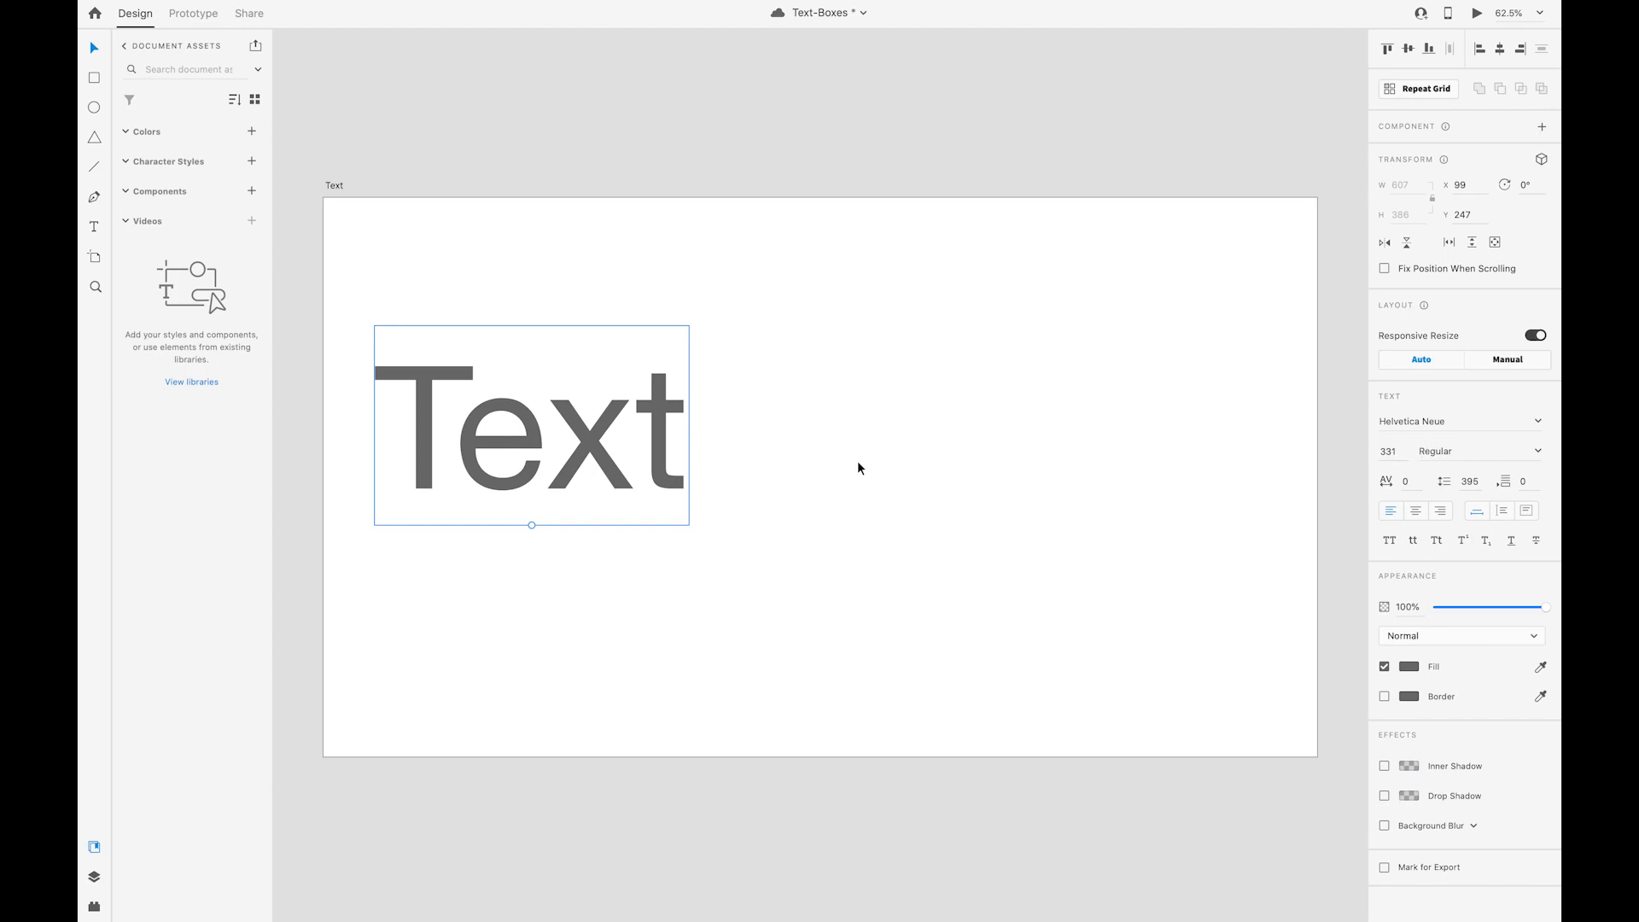
drag(533, 526, 532, 461)
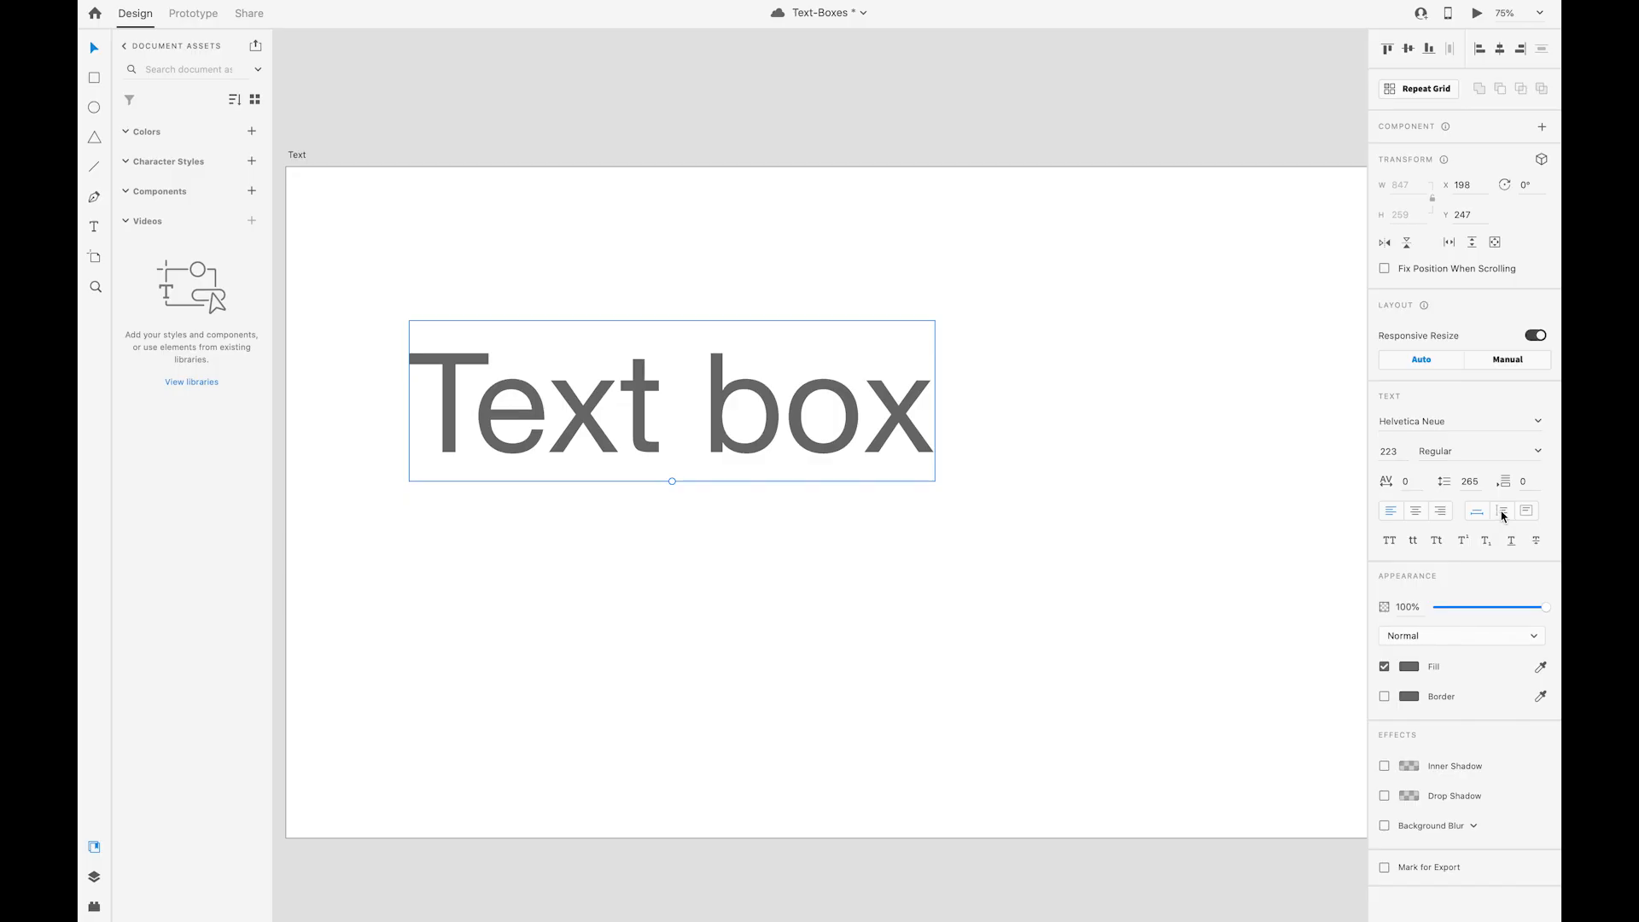
Step: Set the "Text box" text to Auto Height, append "test text box test" and save the document
click(1501, 513)
double_click(920, 422)
key(Escape)
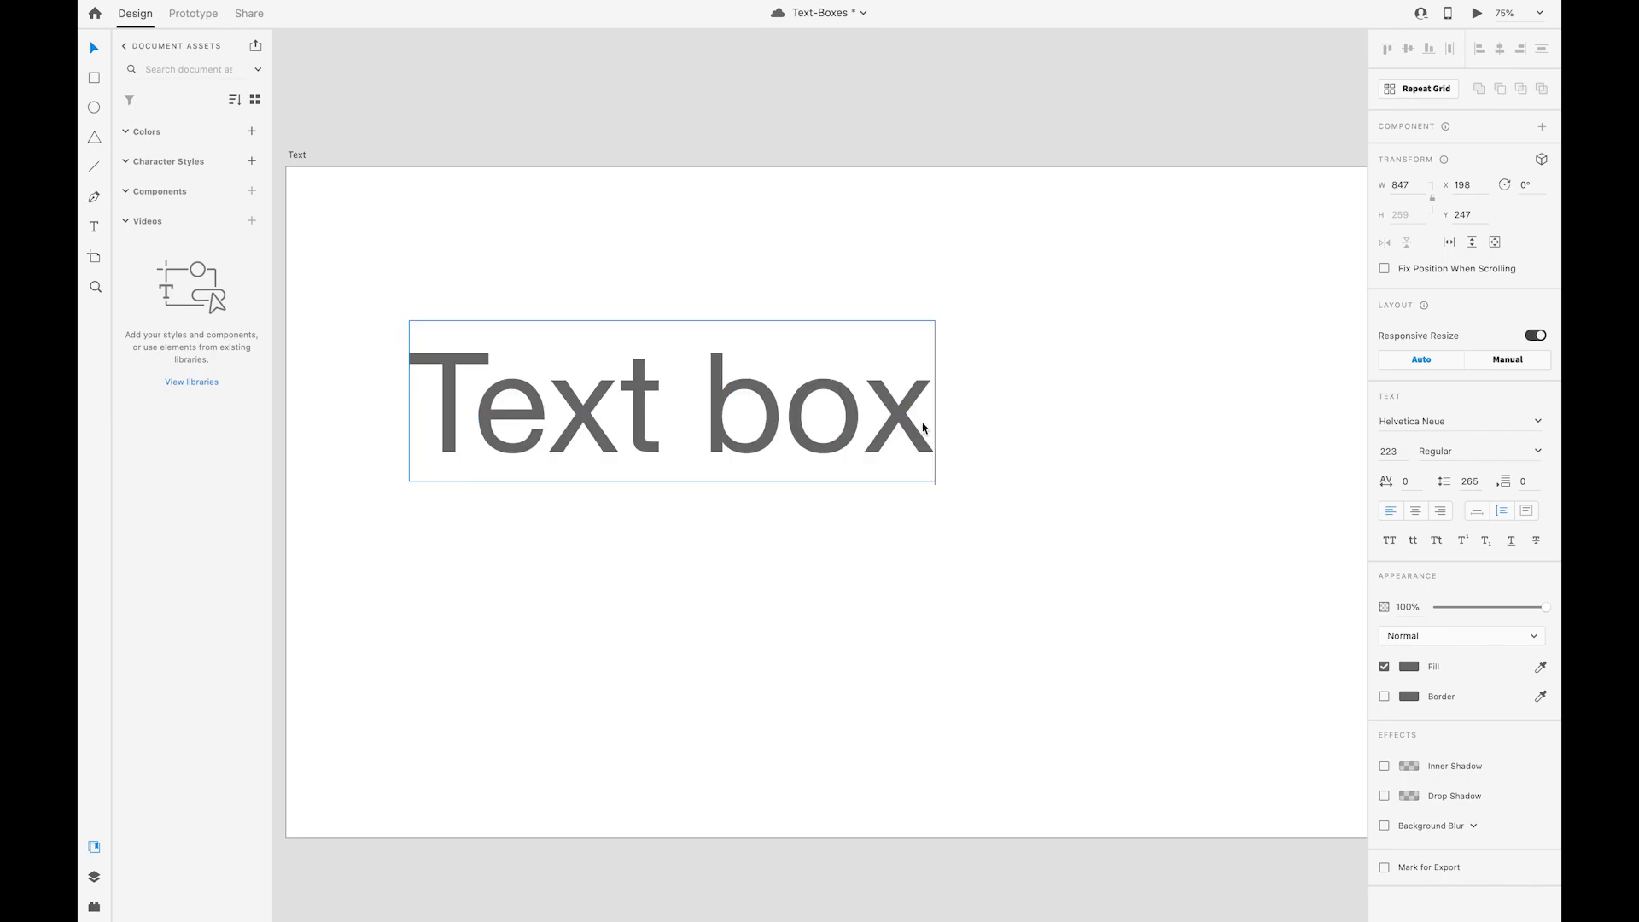
text(test text box test)
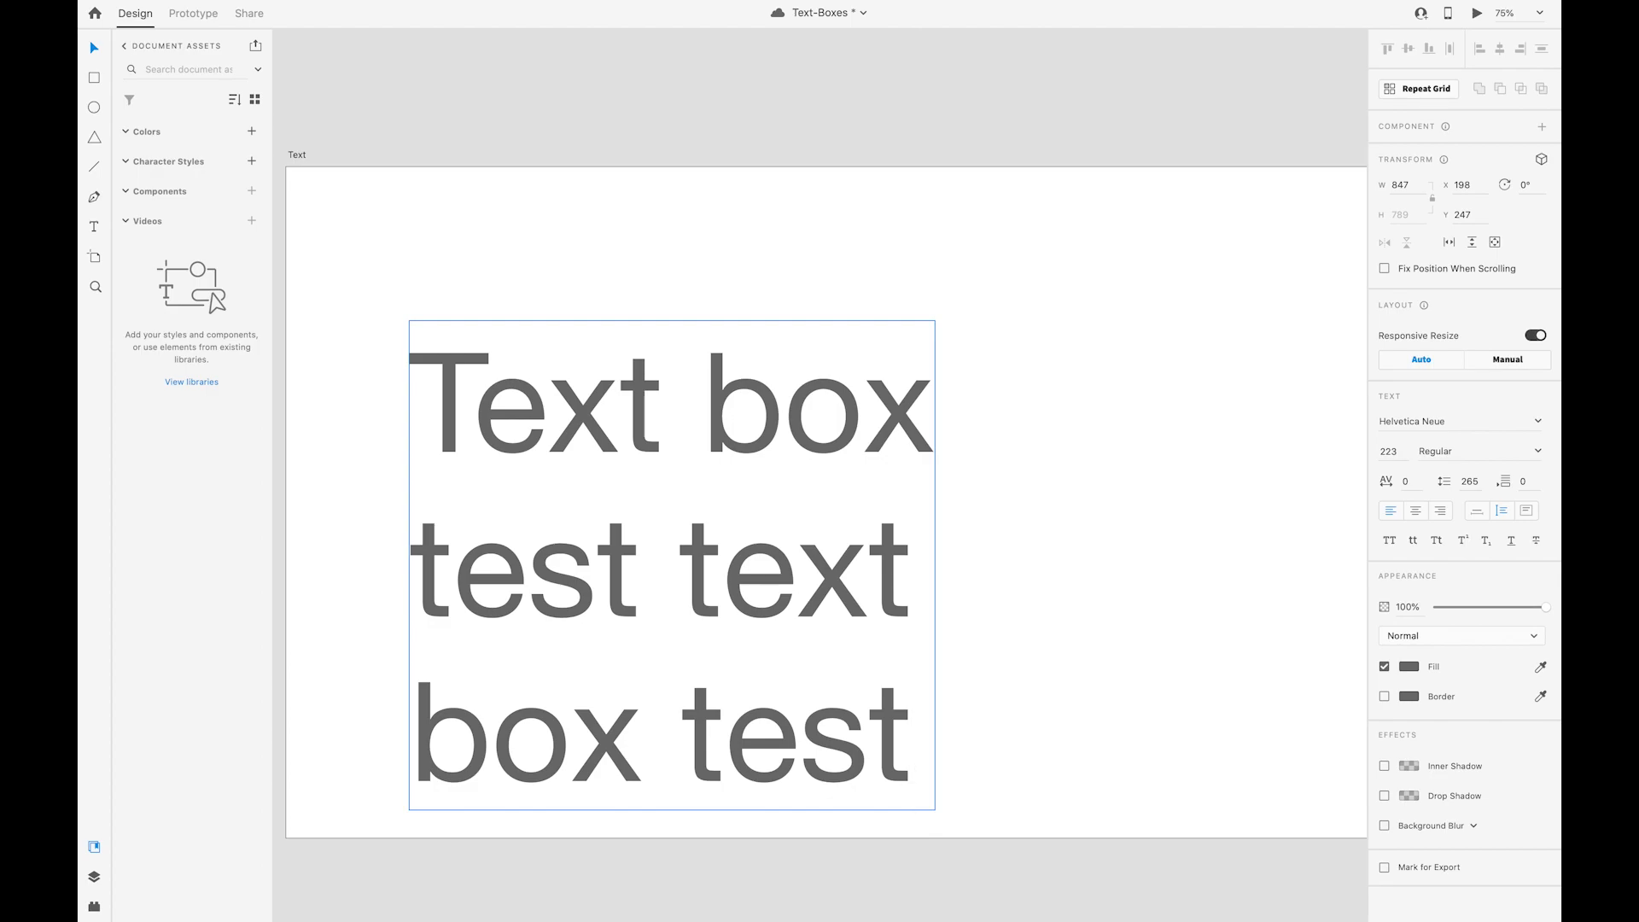
key(ctrl+s)
Step: Return the text to Auto Width, scale it down to about size 130 and switch it to Fixed Size
click(1477, 511)
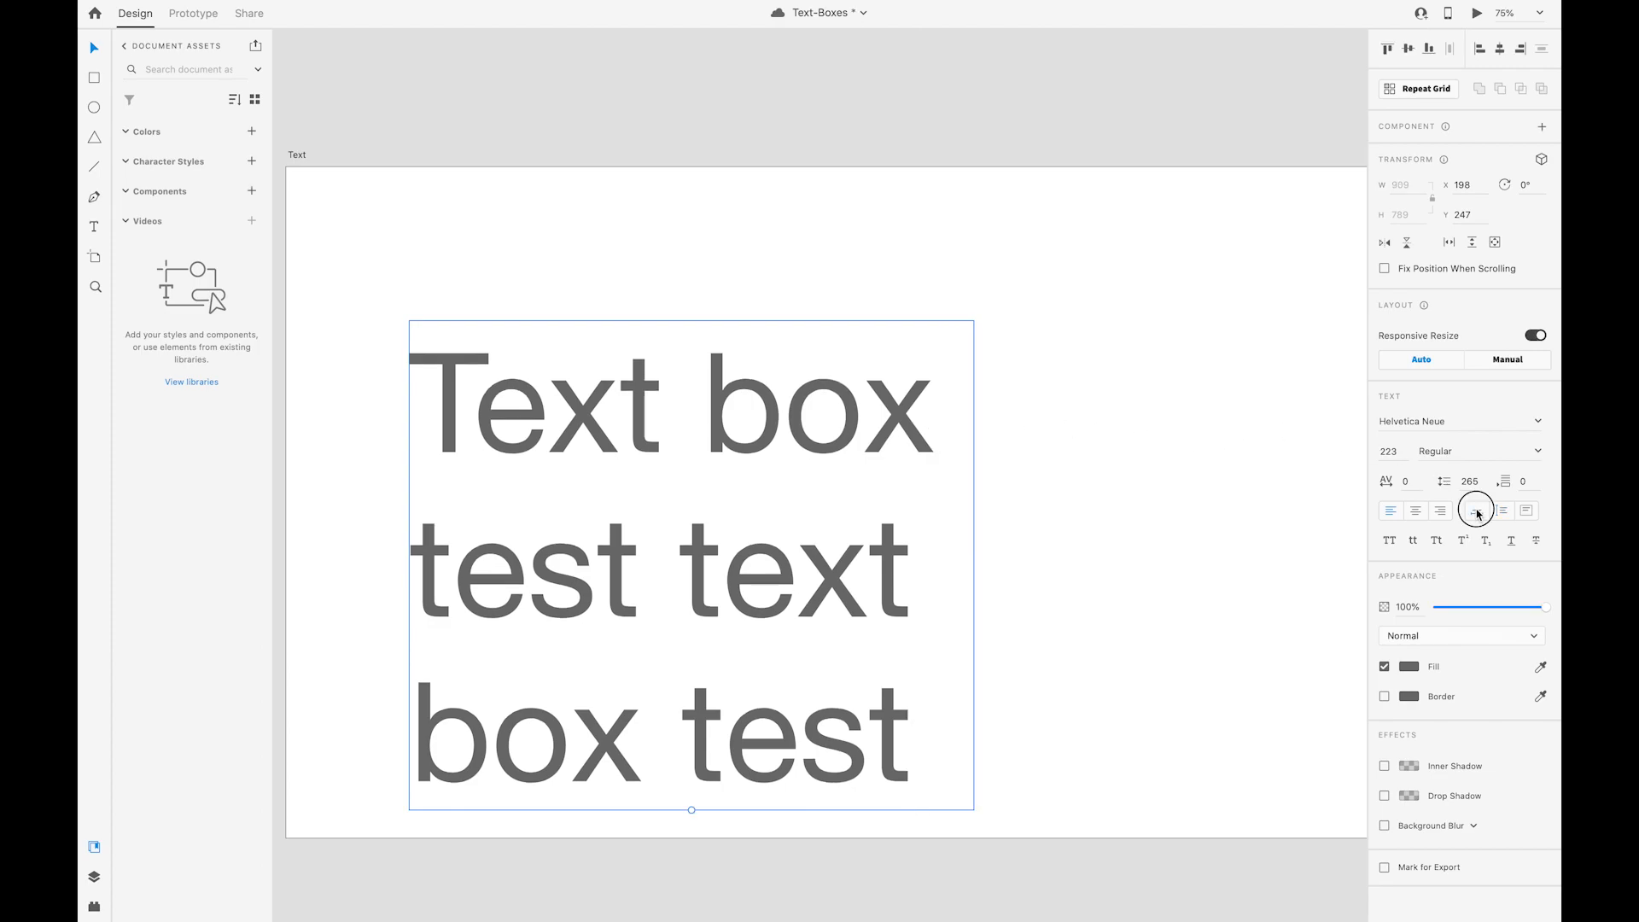
drag(698, 809, 699, 611)
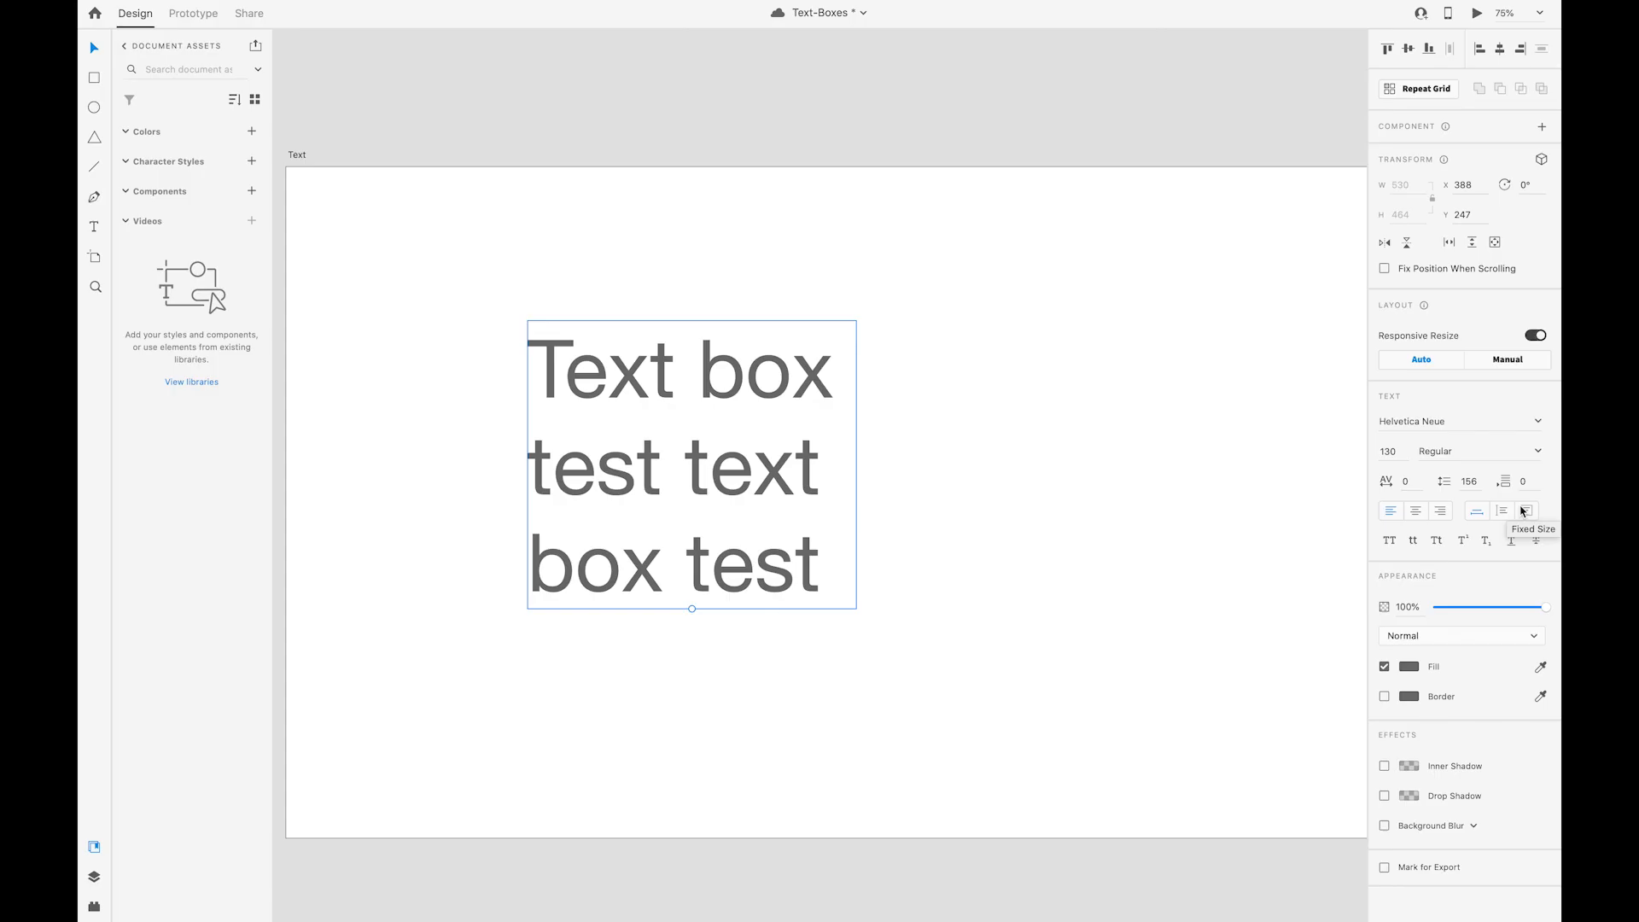
click(1524, 511)
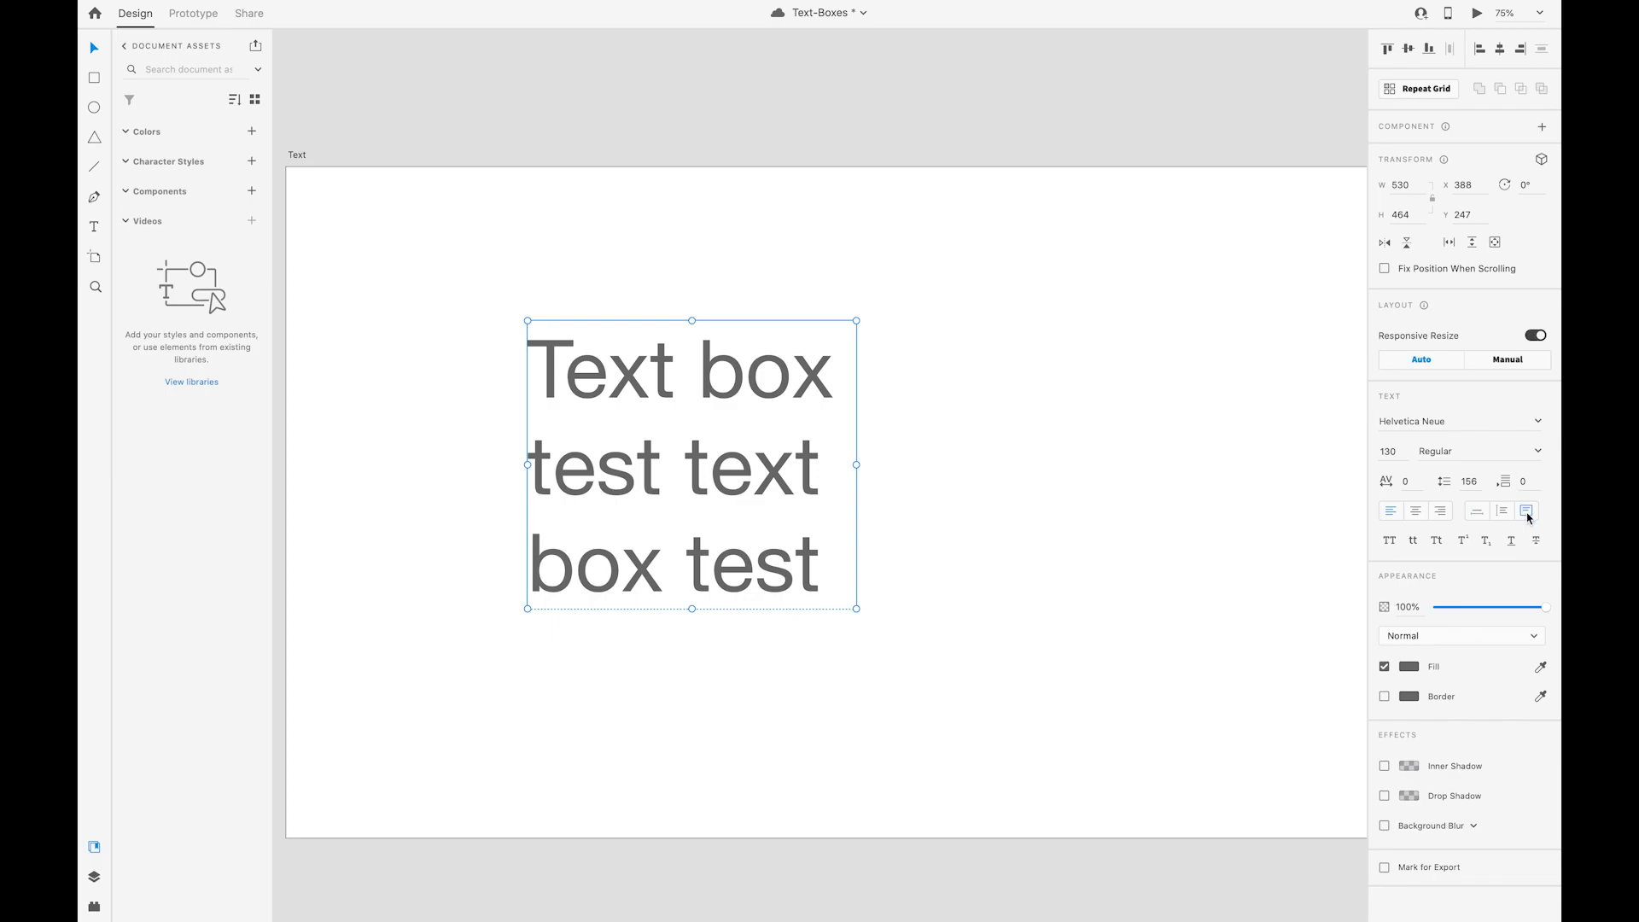
Step: Try Auto Width and Auto Height on the text box, then return it to Fixed Size
key(ctrl+1)
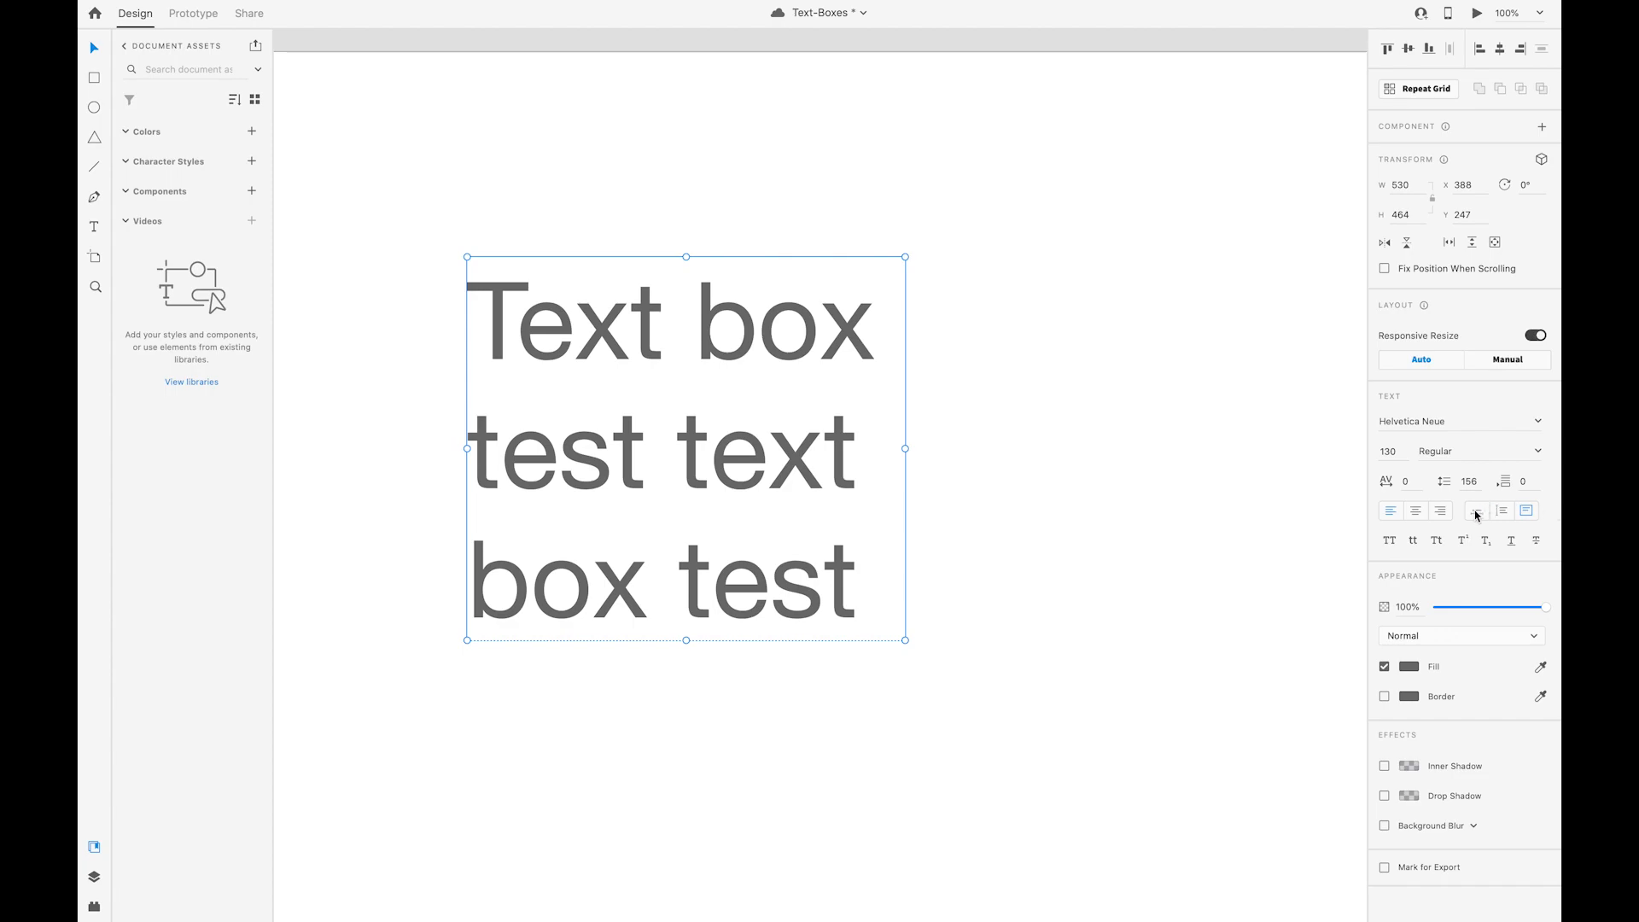
click(1476, 513)
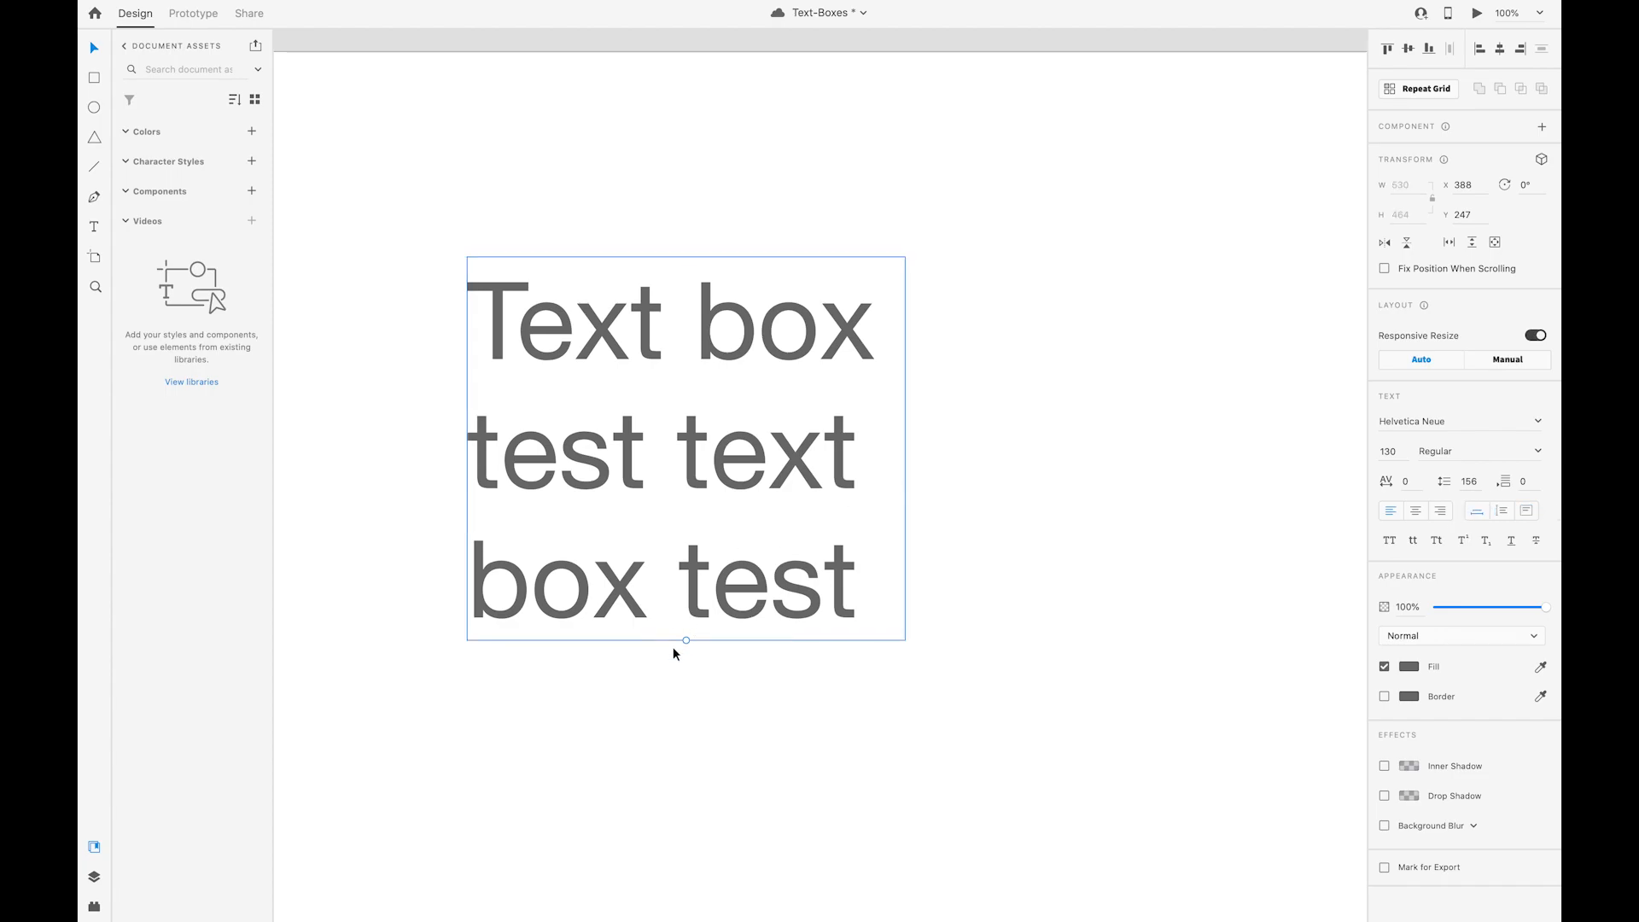
click(1500, 515)
click(1526, 513)
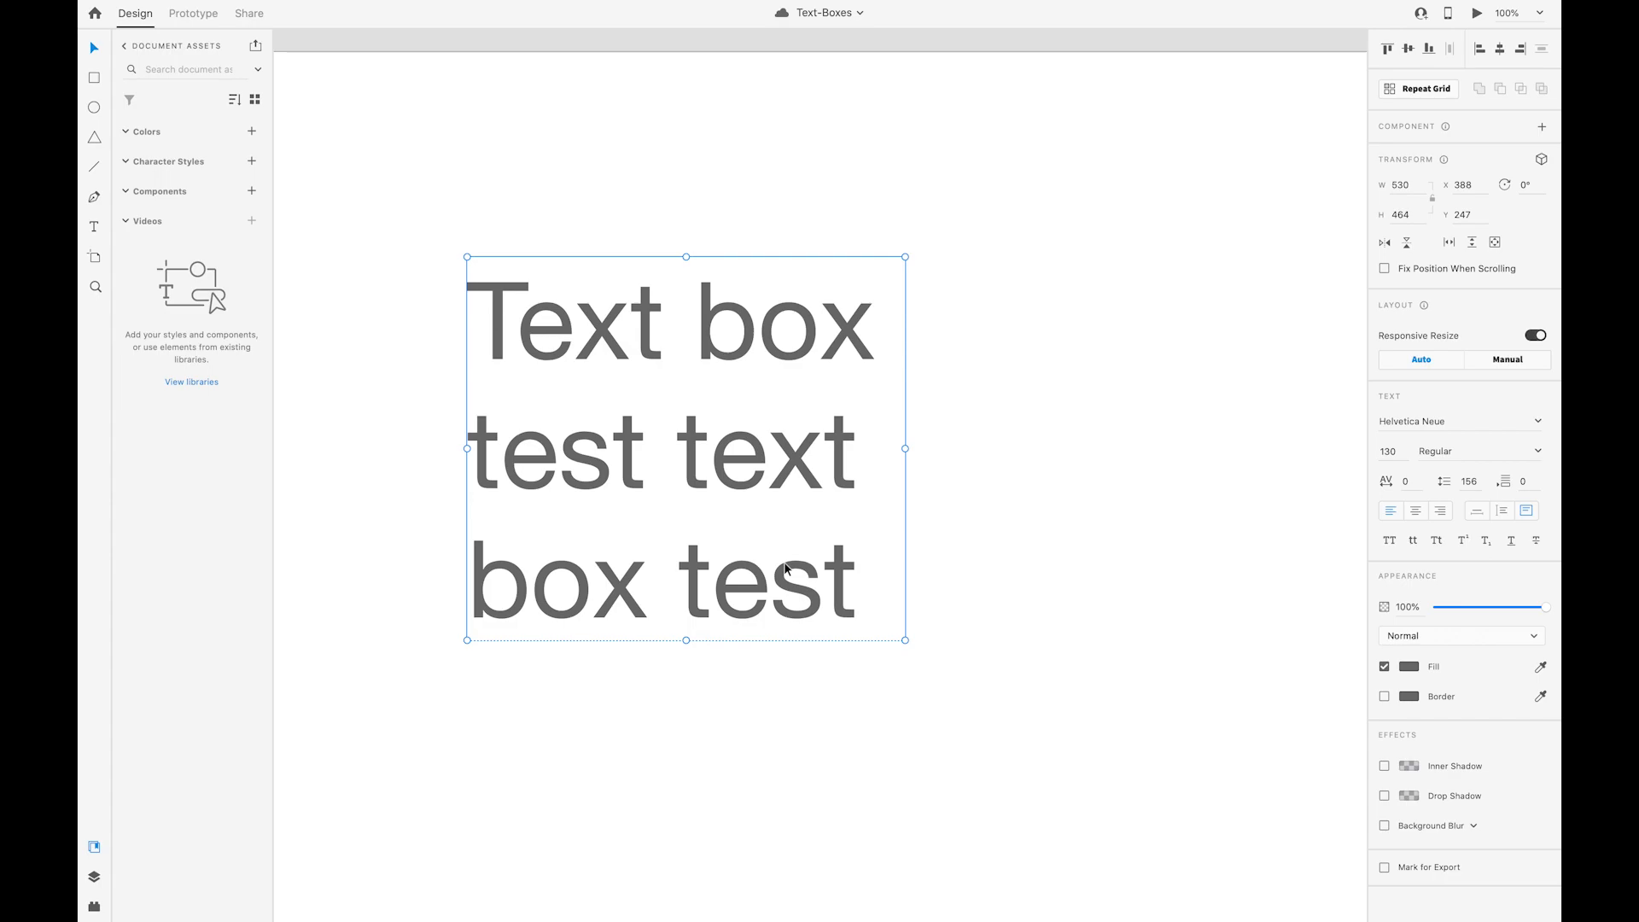
Step: Append "continue typing text" to the end of the fixed-size text box
double_click(871, 575)
click(858, 574)
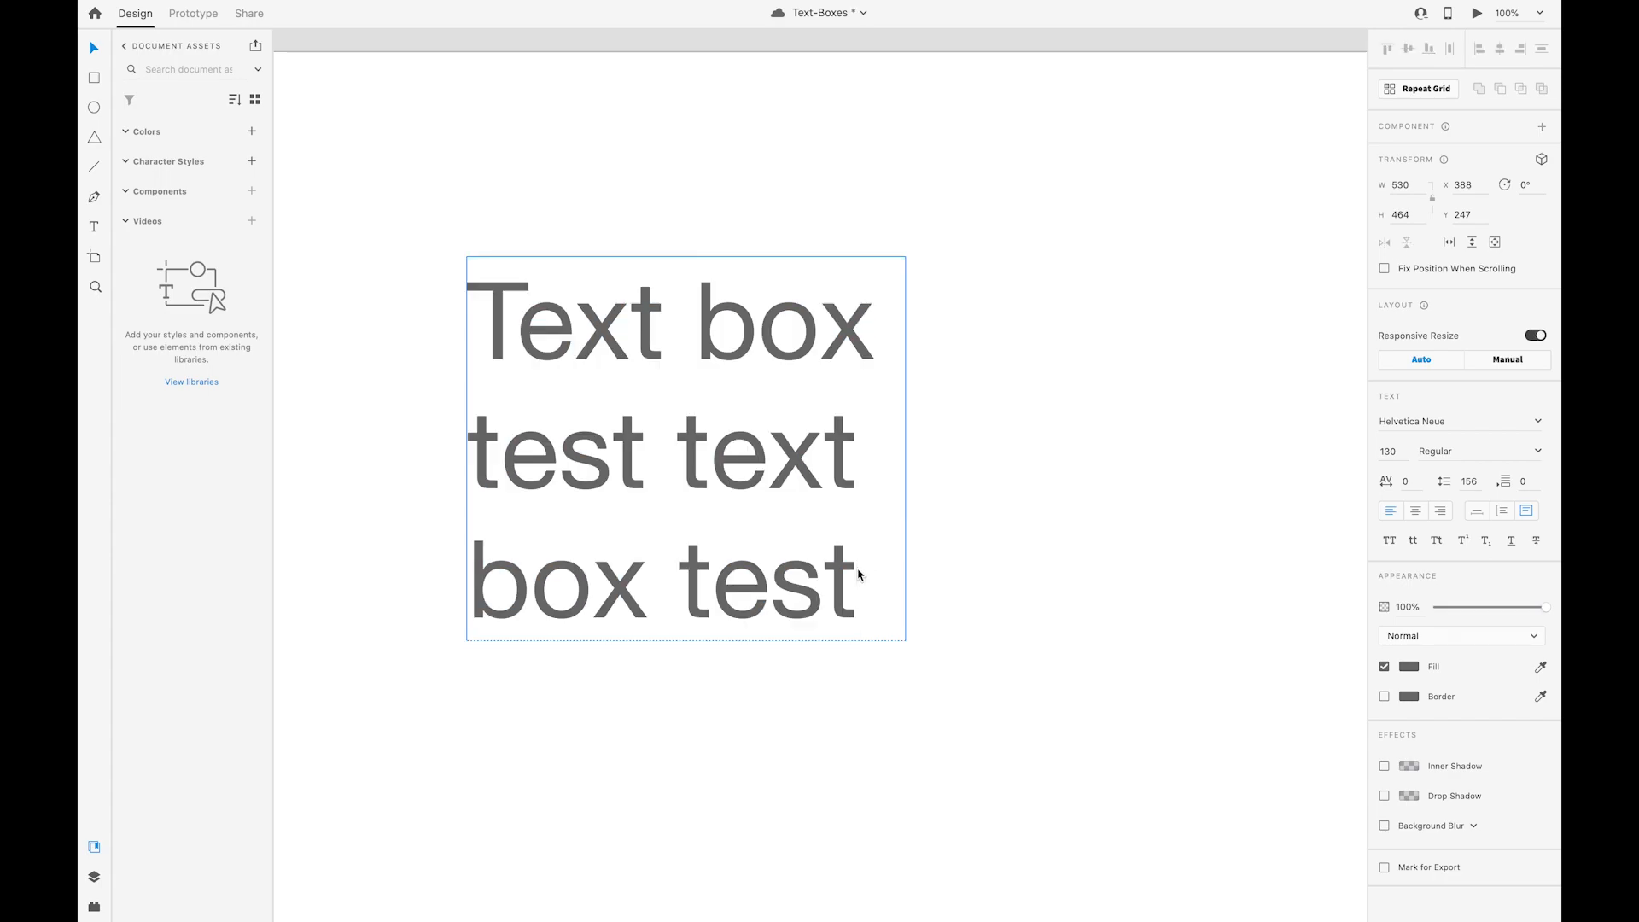
text(continue typing)
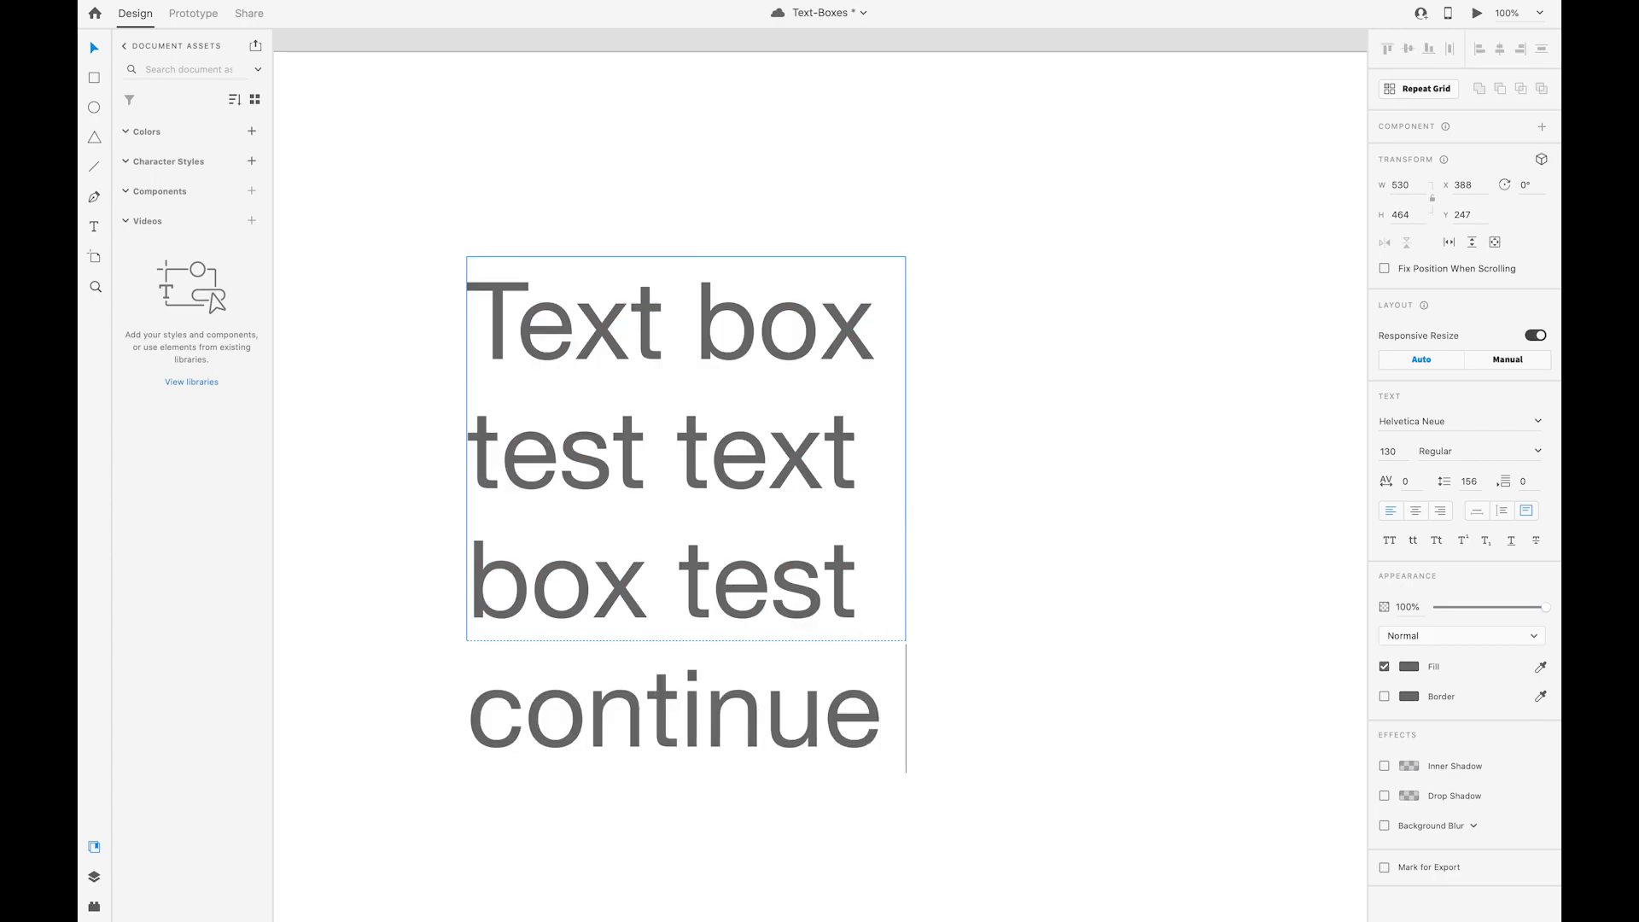
key(Escape)
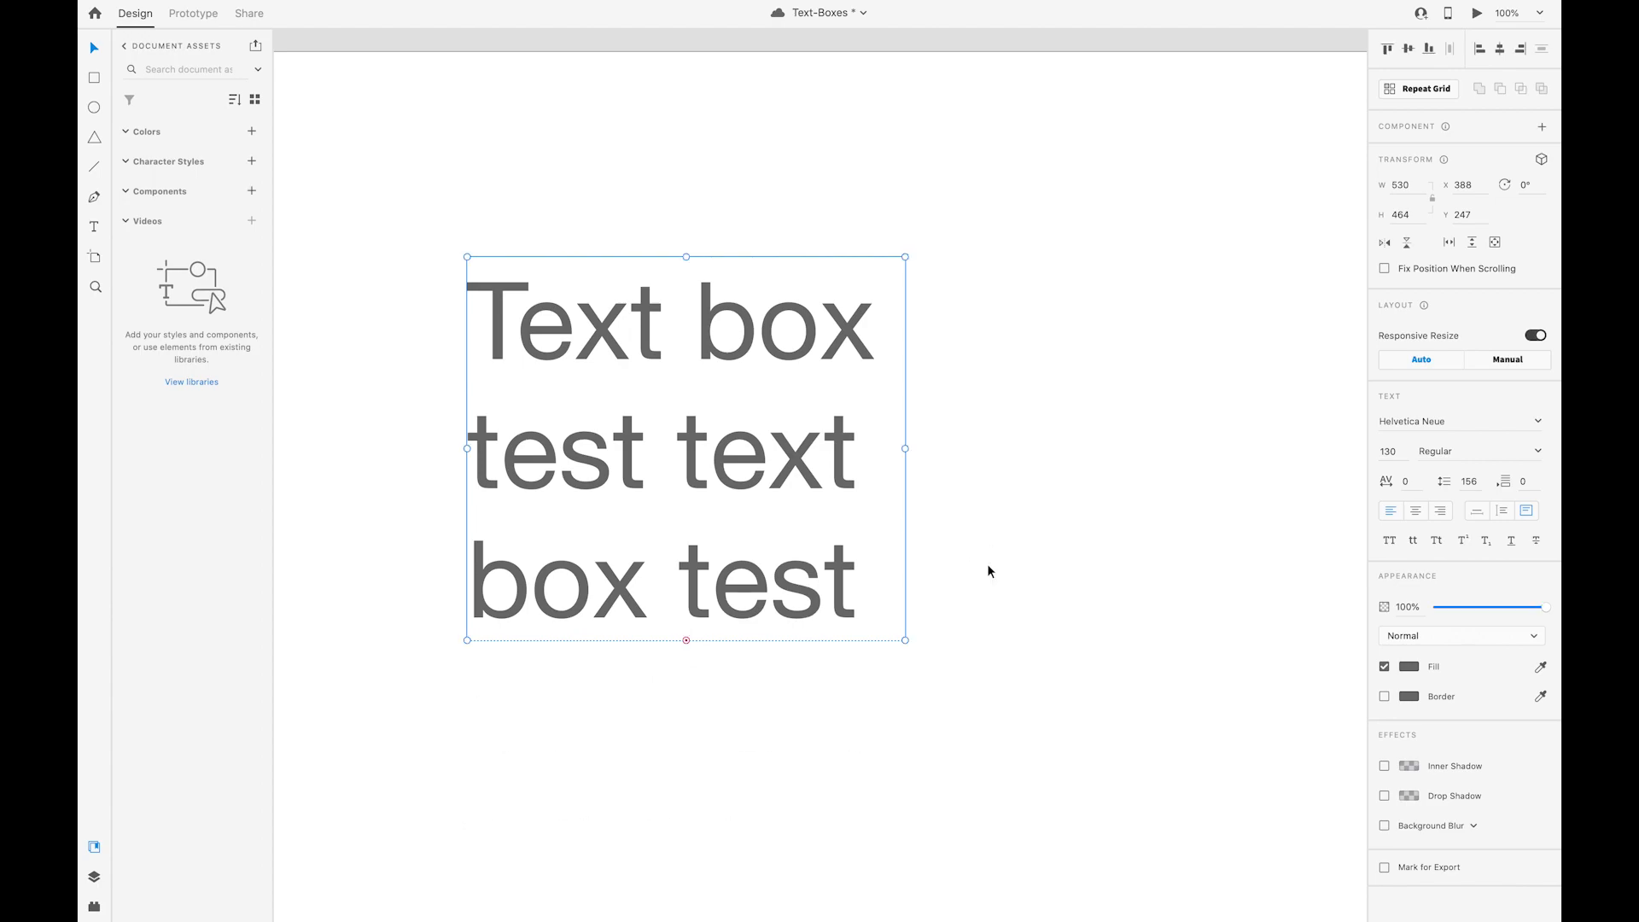
Step: Extend the fixed-size text box downward to a height of about 937, then undo the resize
scroll(987, 570, down, 2)
scroll(988, 570, down, 2)
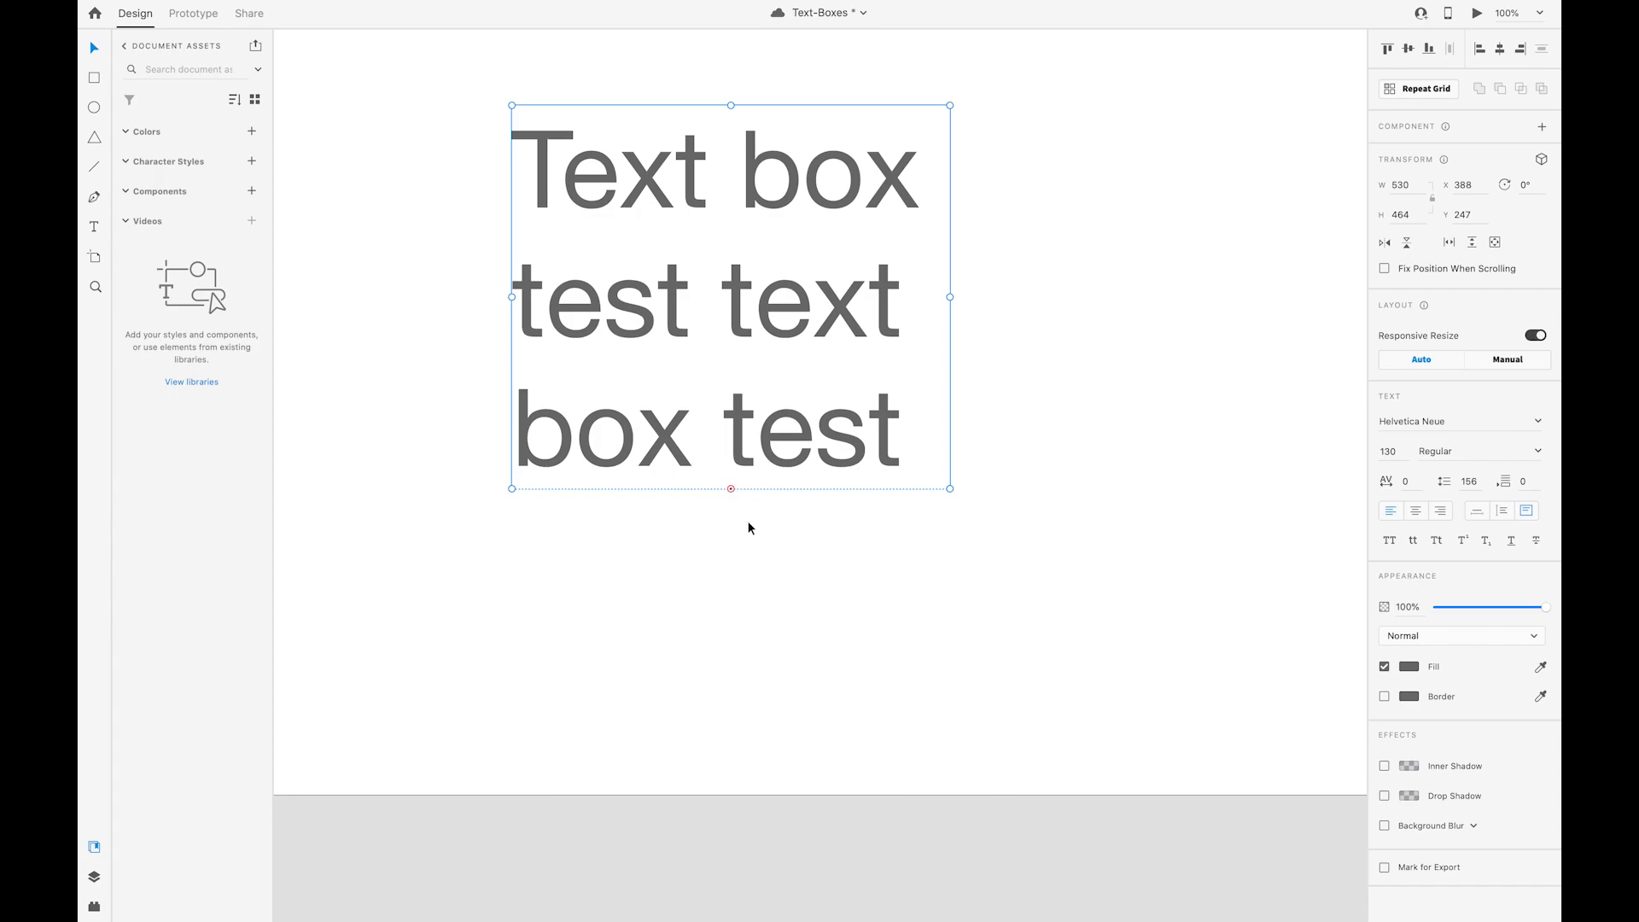
drag(730, 489, 725, 882)
click(969, 602)
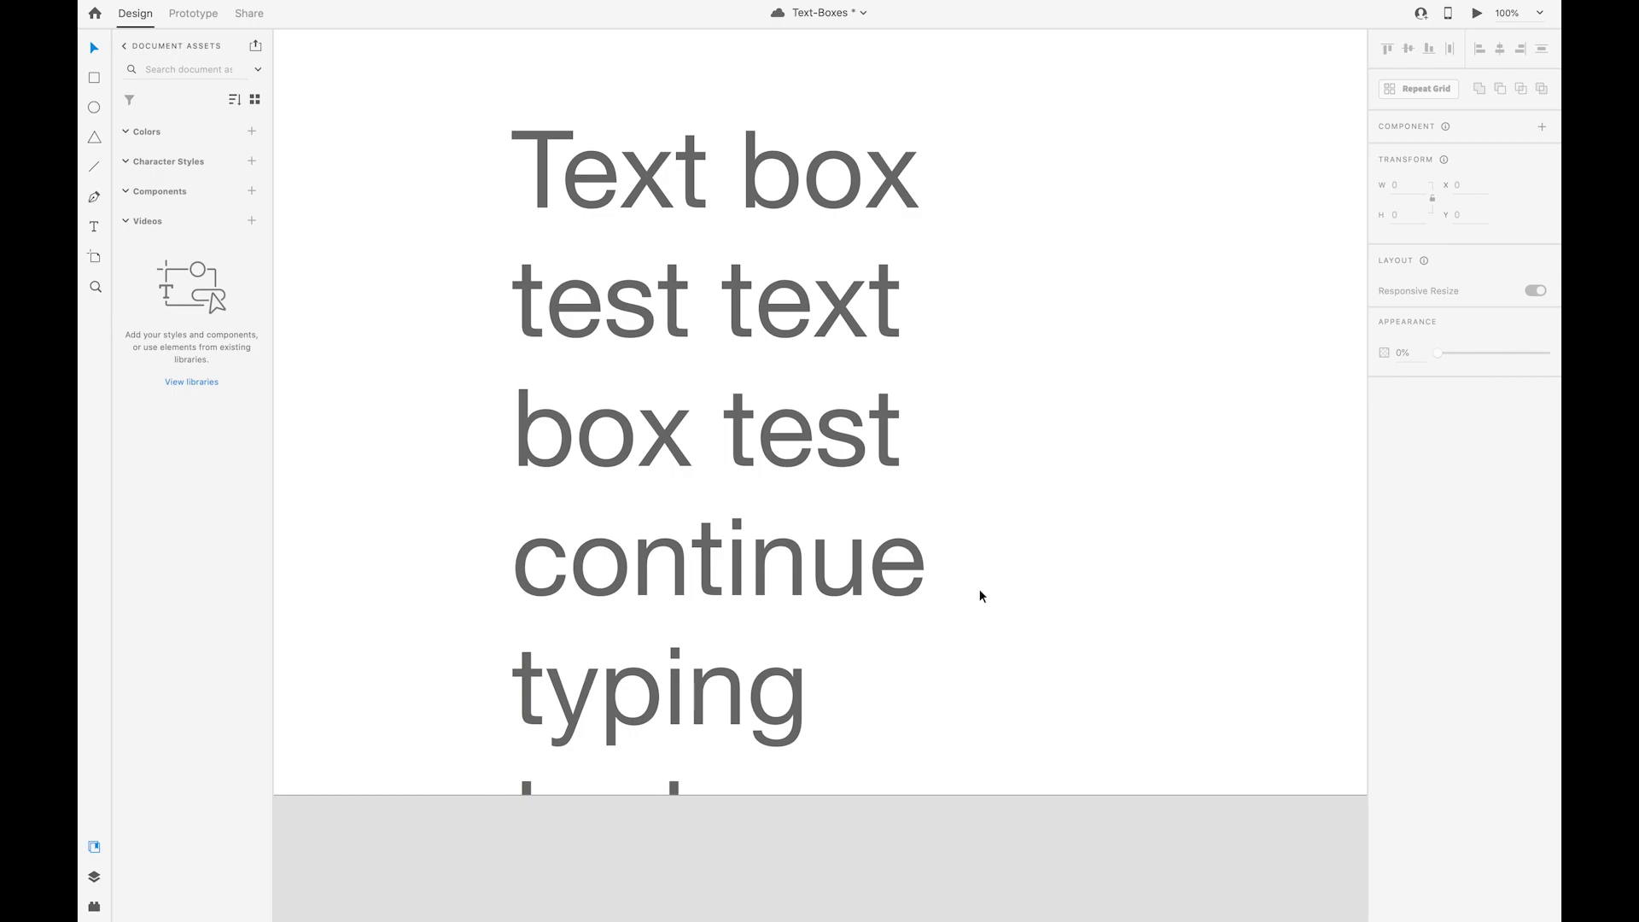
click(868, 545)
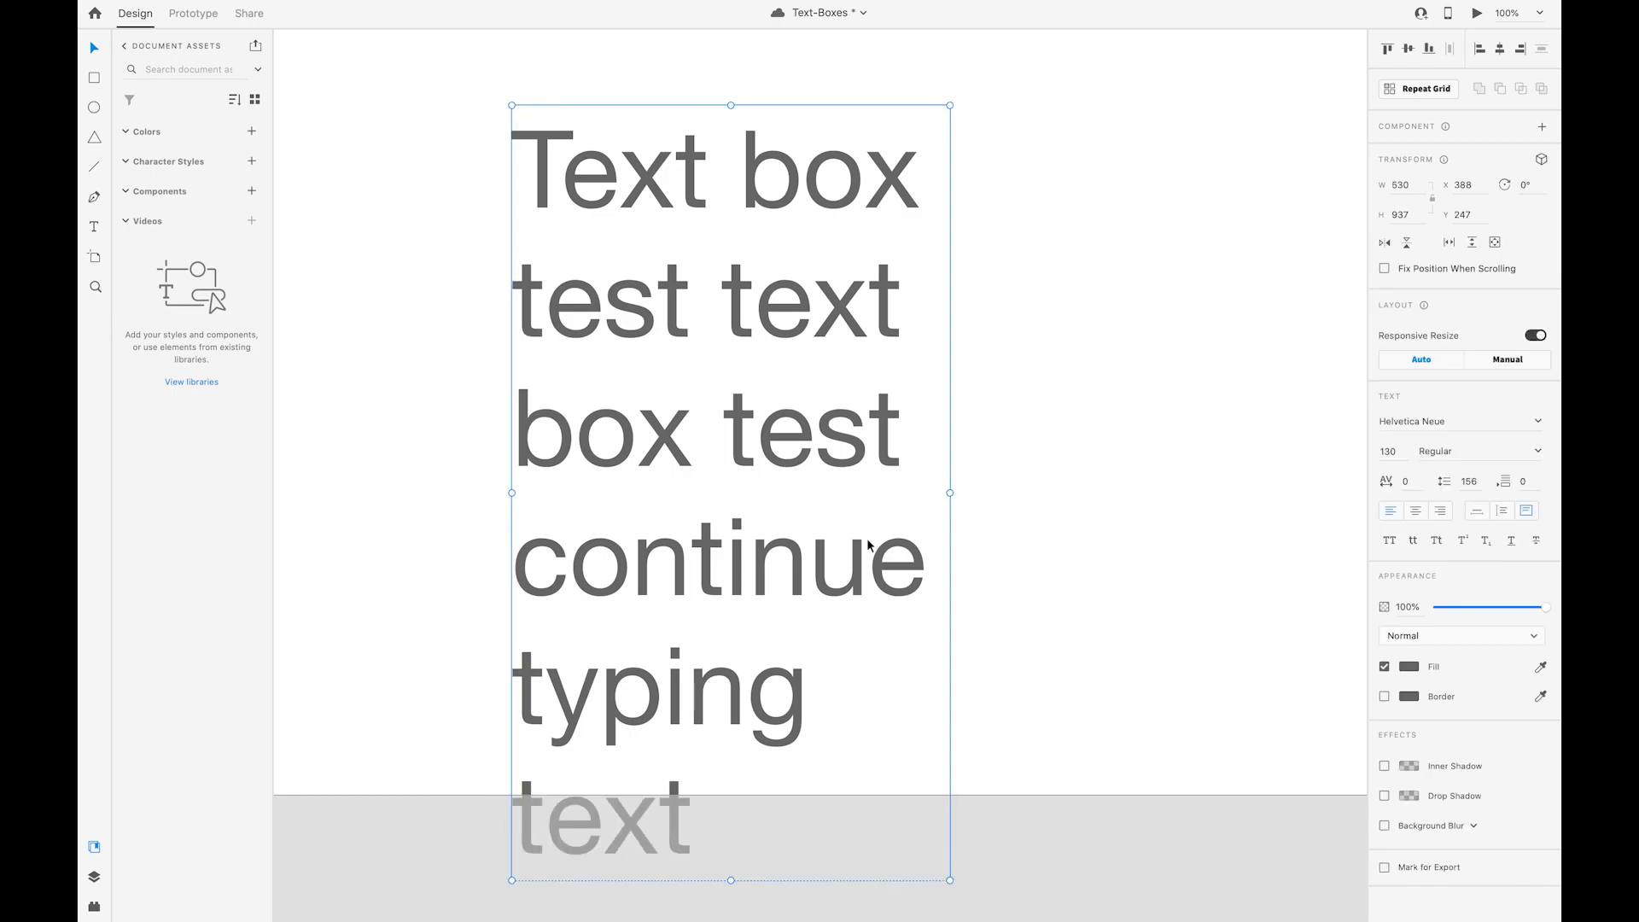
key(ctrl+z)
key(ctrl+z)
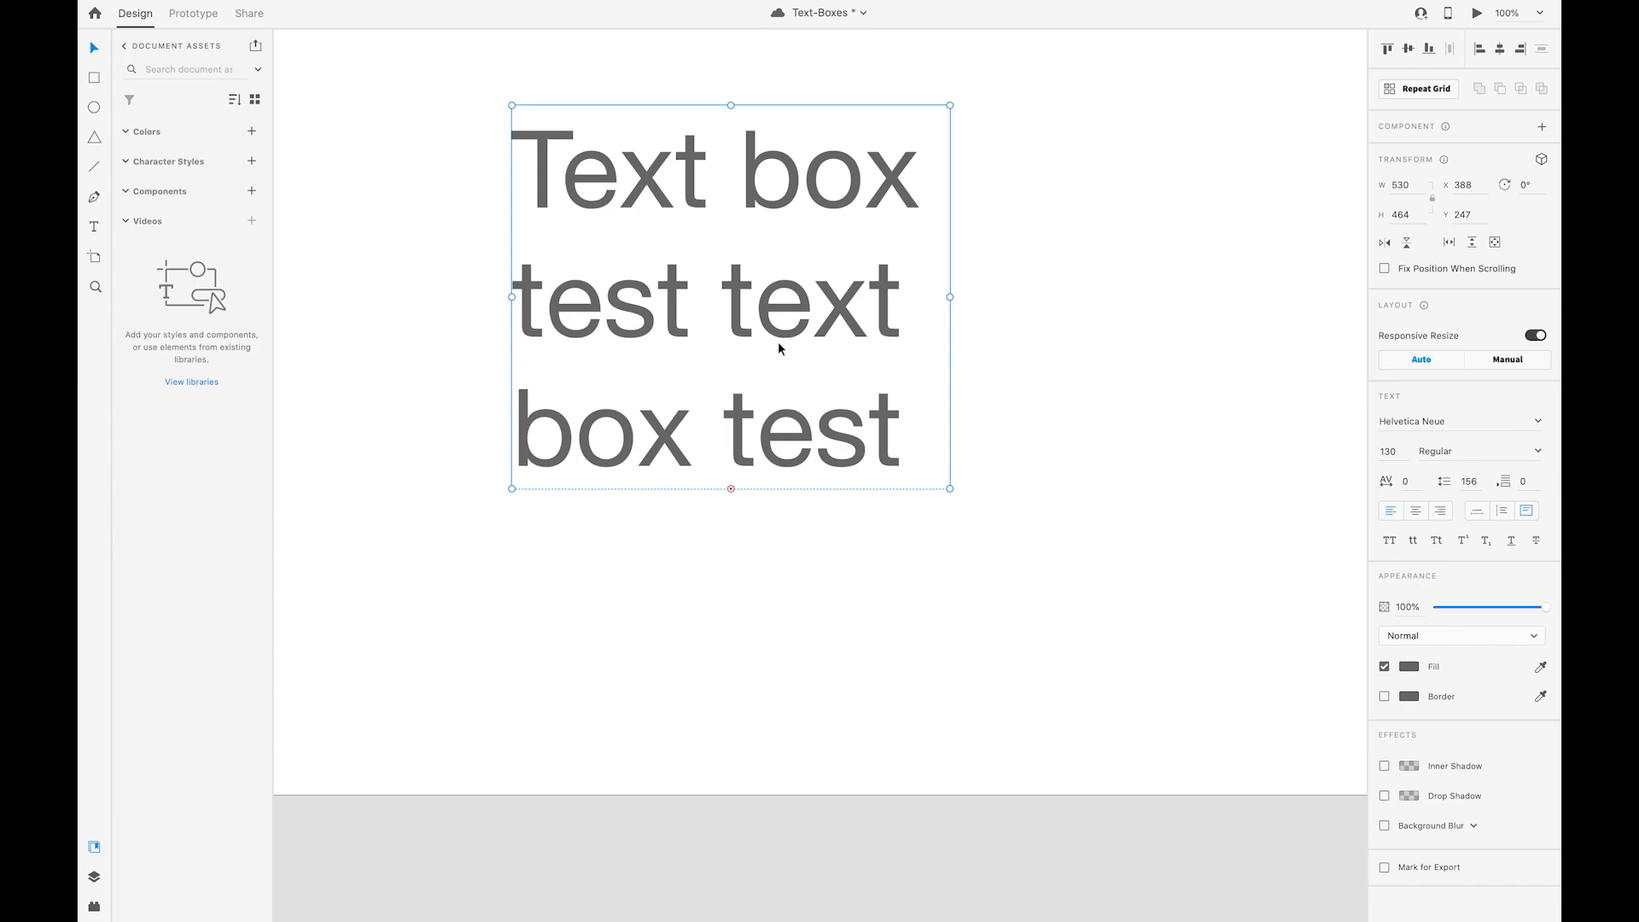
Step: Set the font size of all text in the box to 70
scroll(777, 341, up, 3)
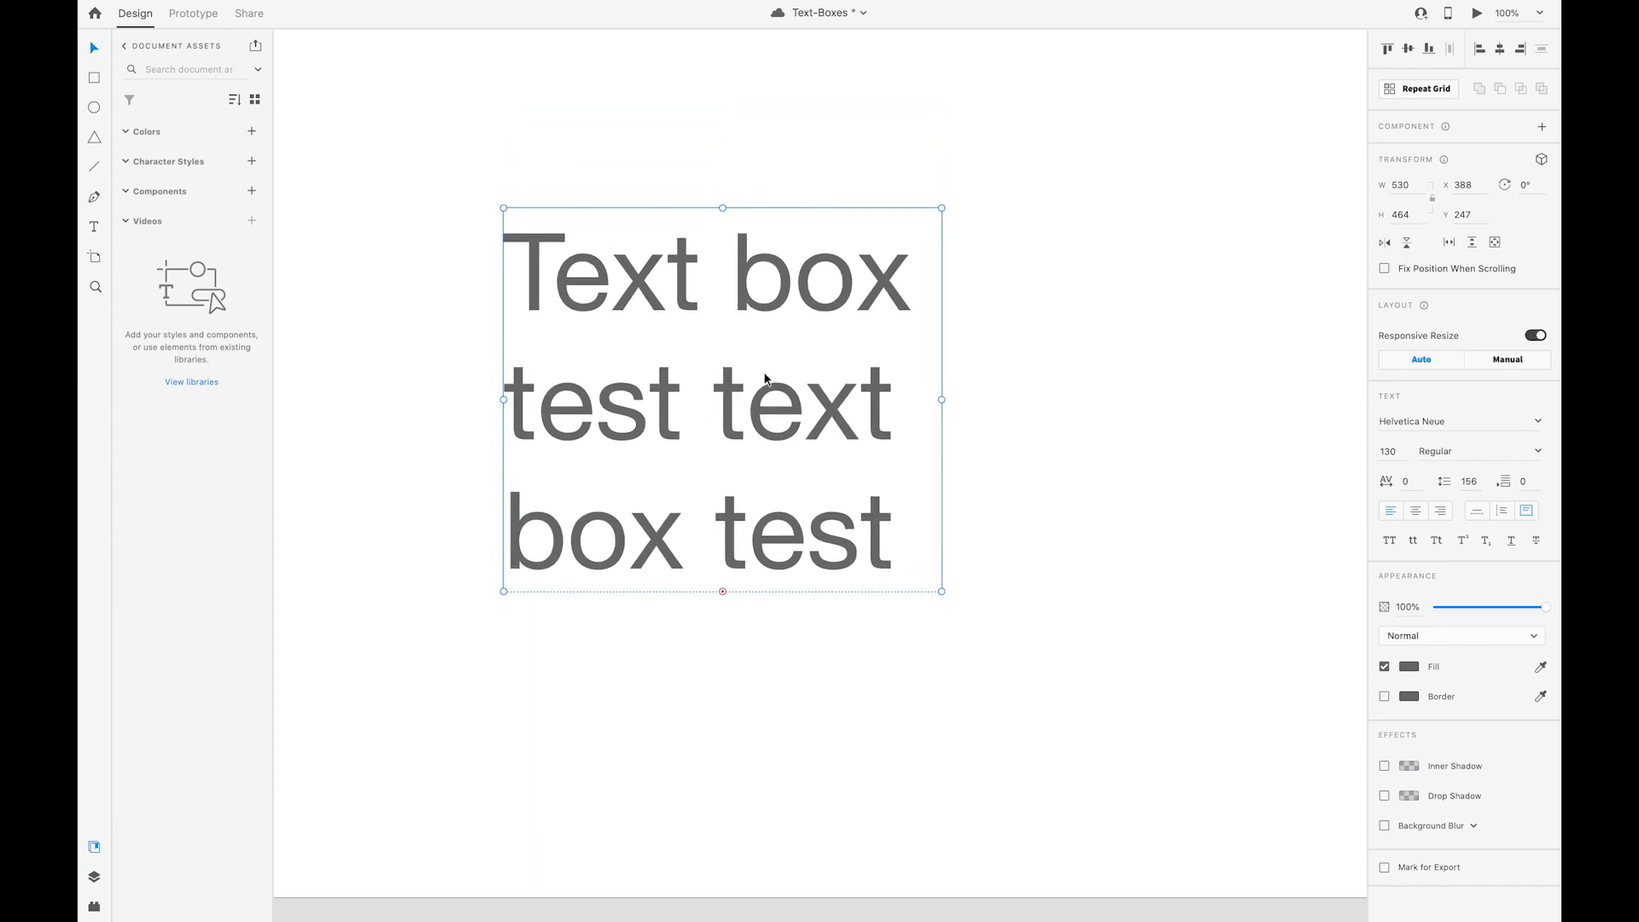
triple_click(713, 421)
key(super+a)
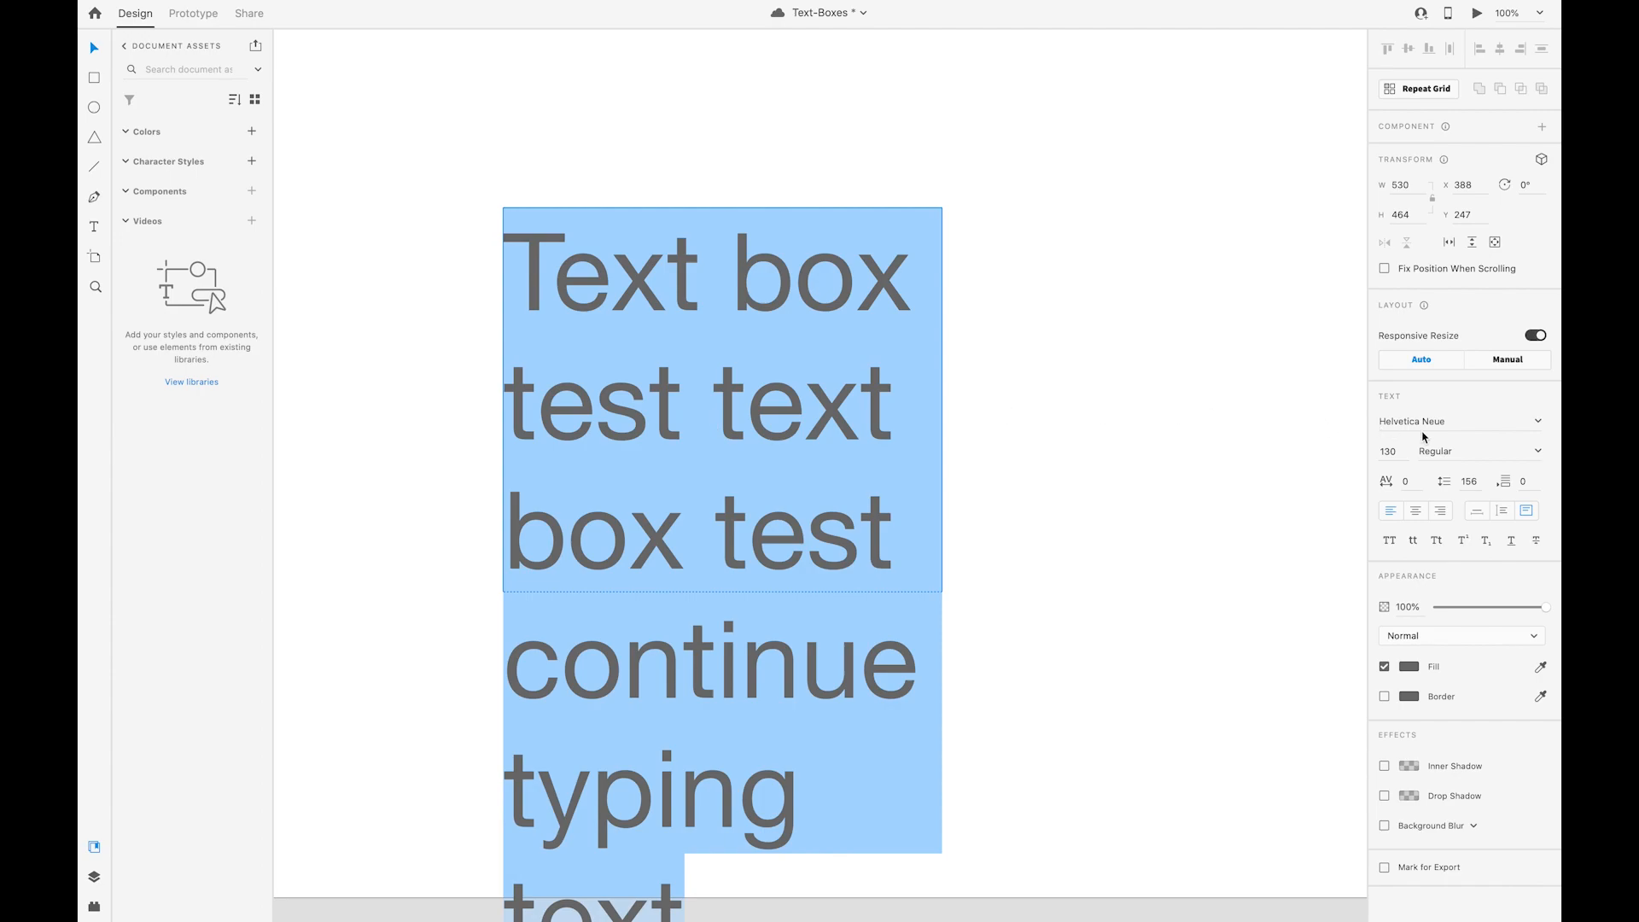
click(1393, 454)
text(70)
key(Tab)
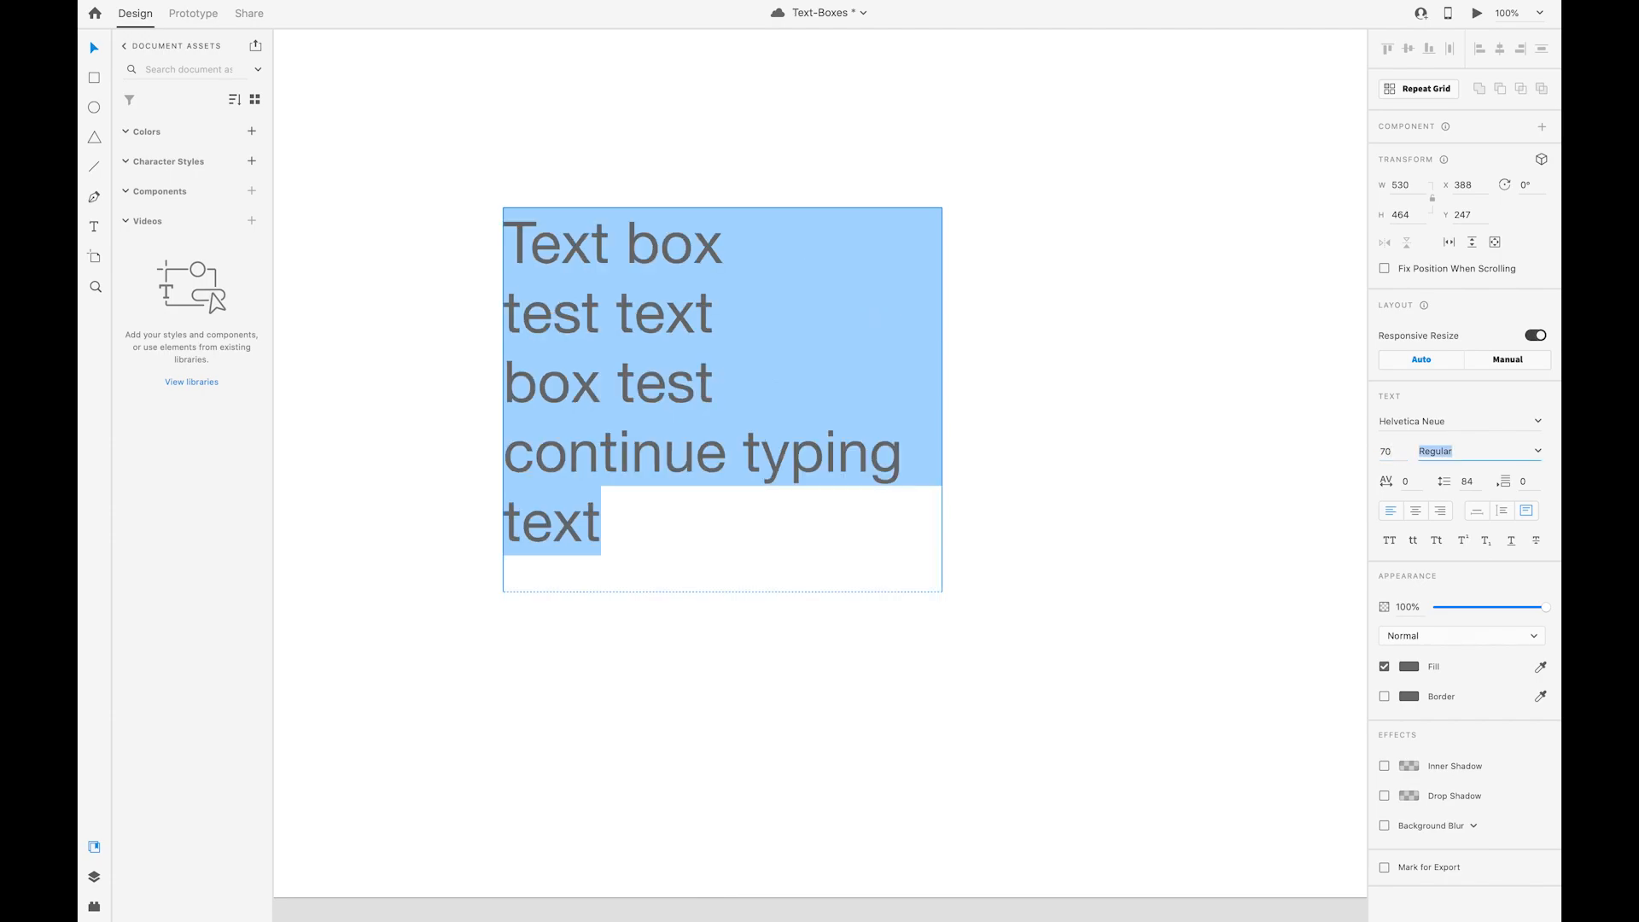
Step: Set the line spacing of the text to 75 and finish editing the text box
key(Tab)
key(Tab)
text(75)
key(Tab)
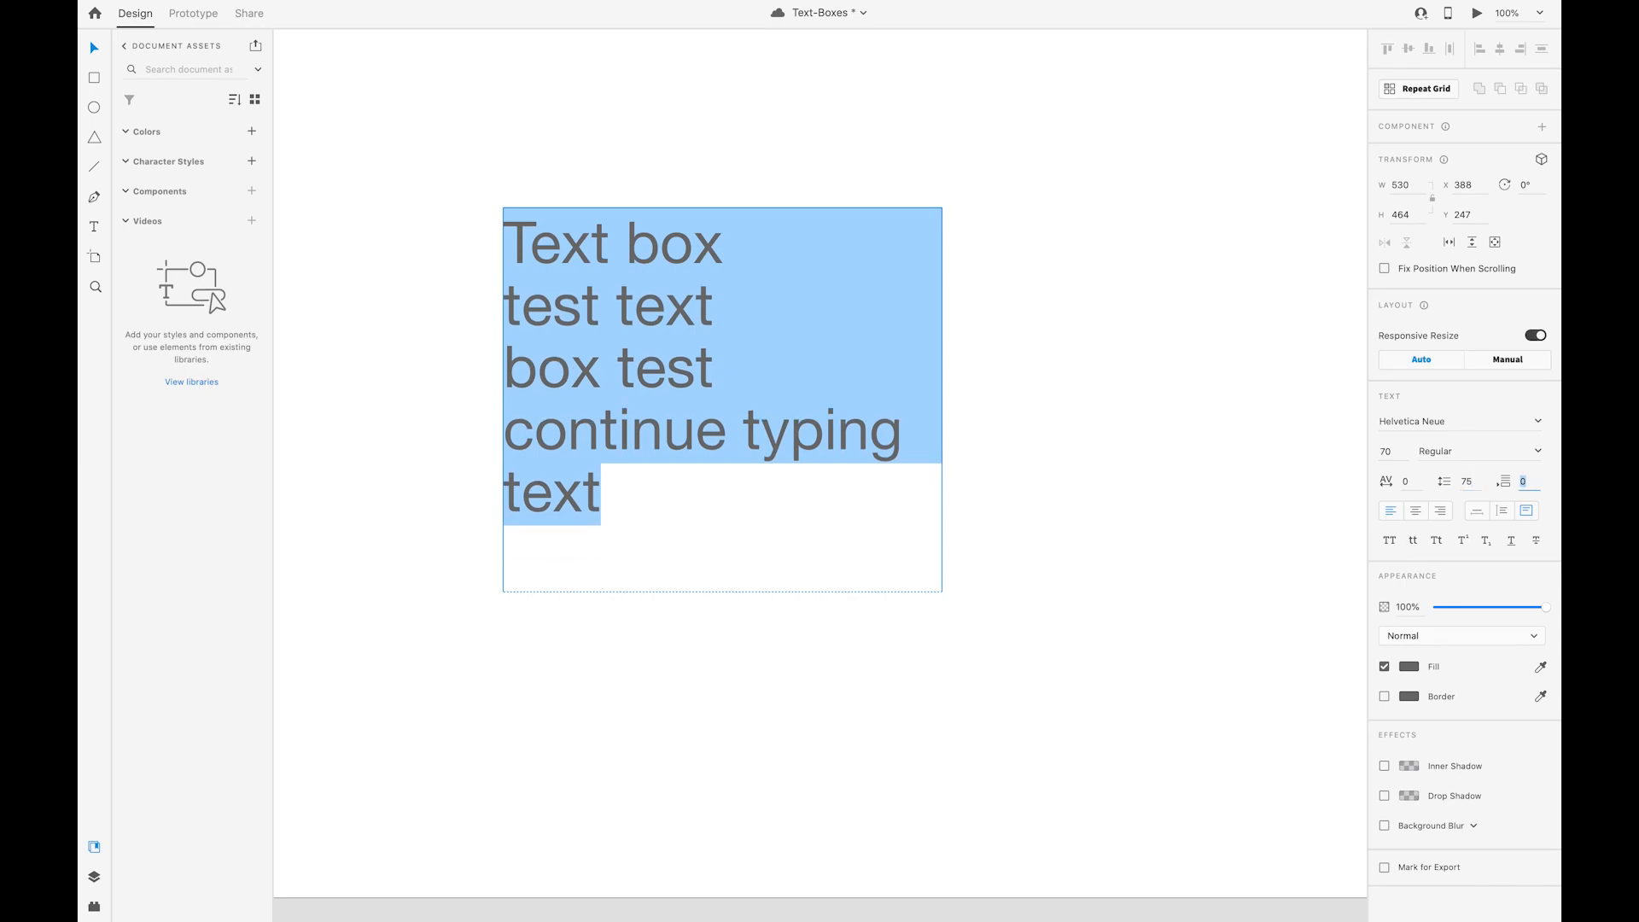
click(677, 475)
click(621, 494)
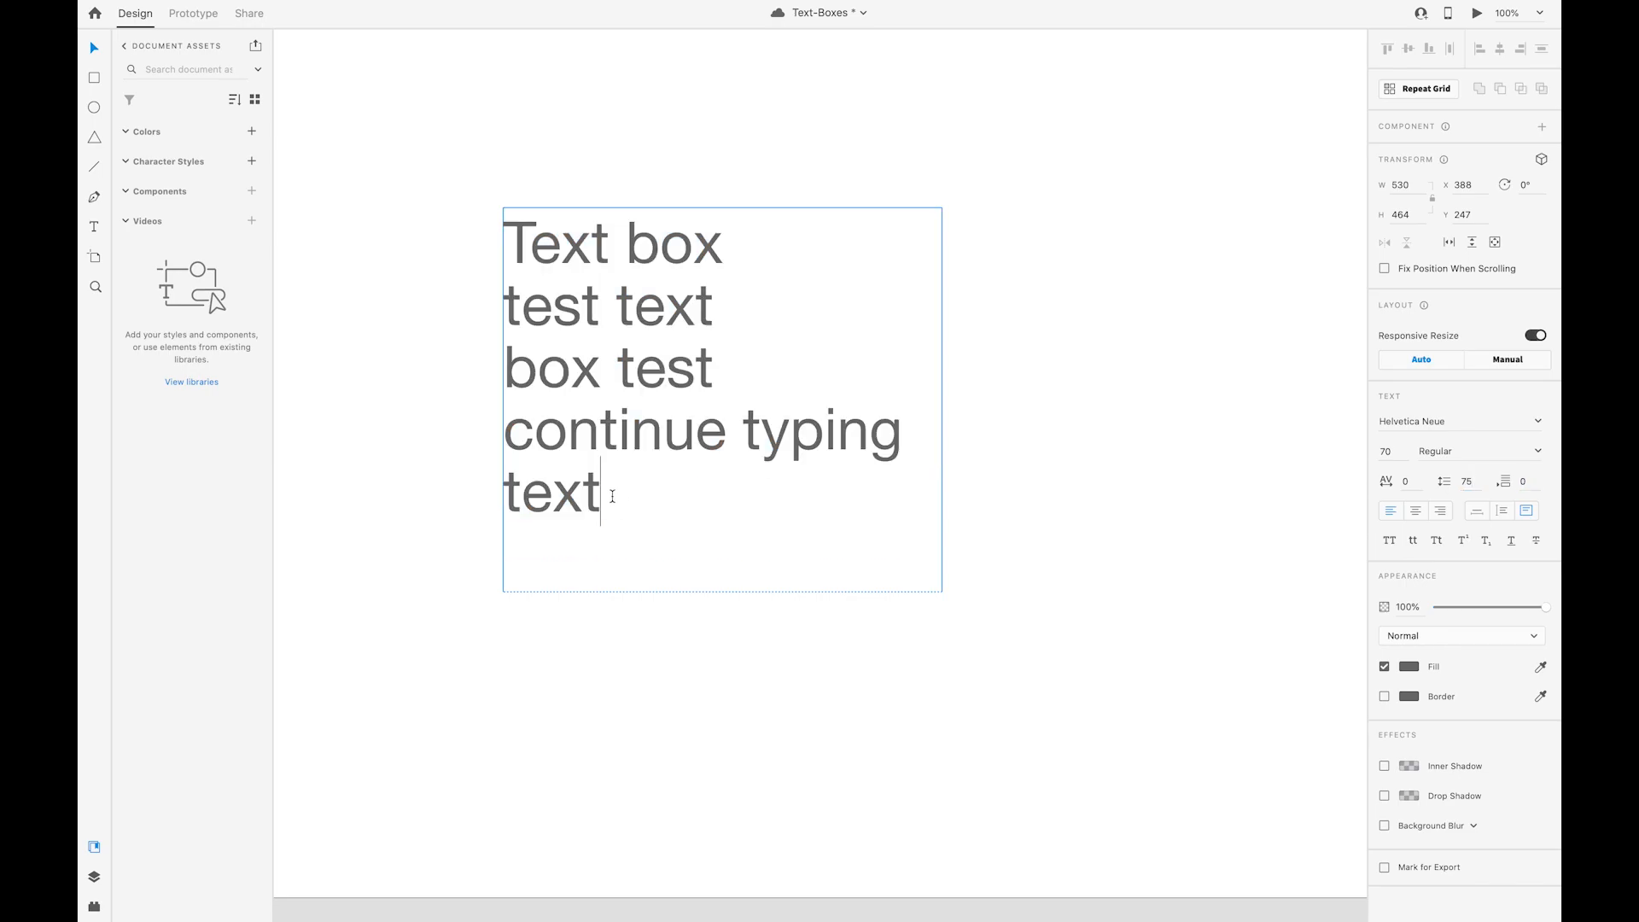
key(Escape)
click(647, 661)
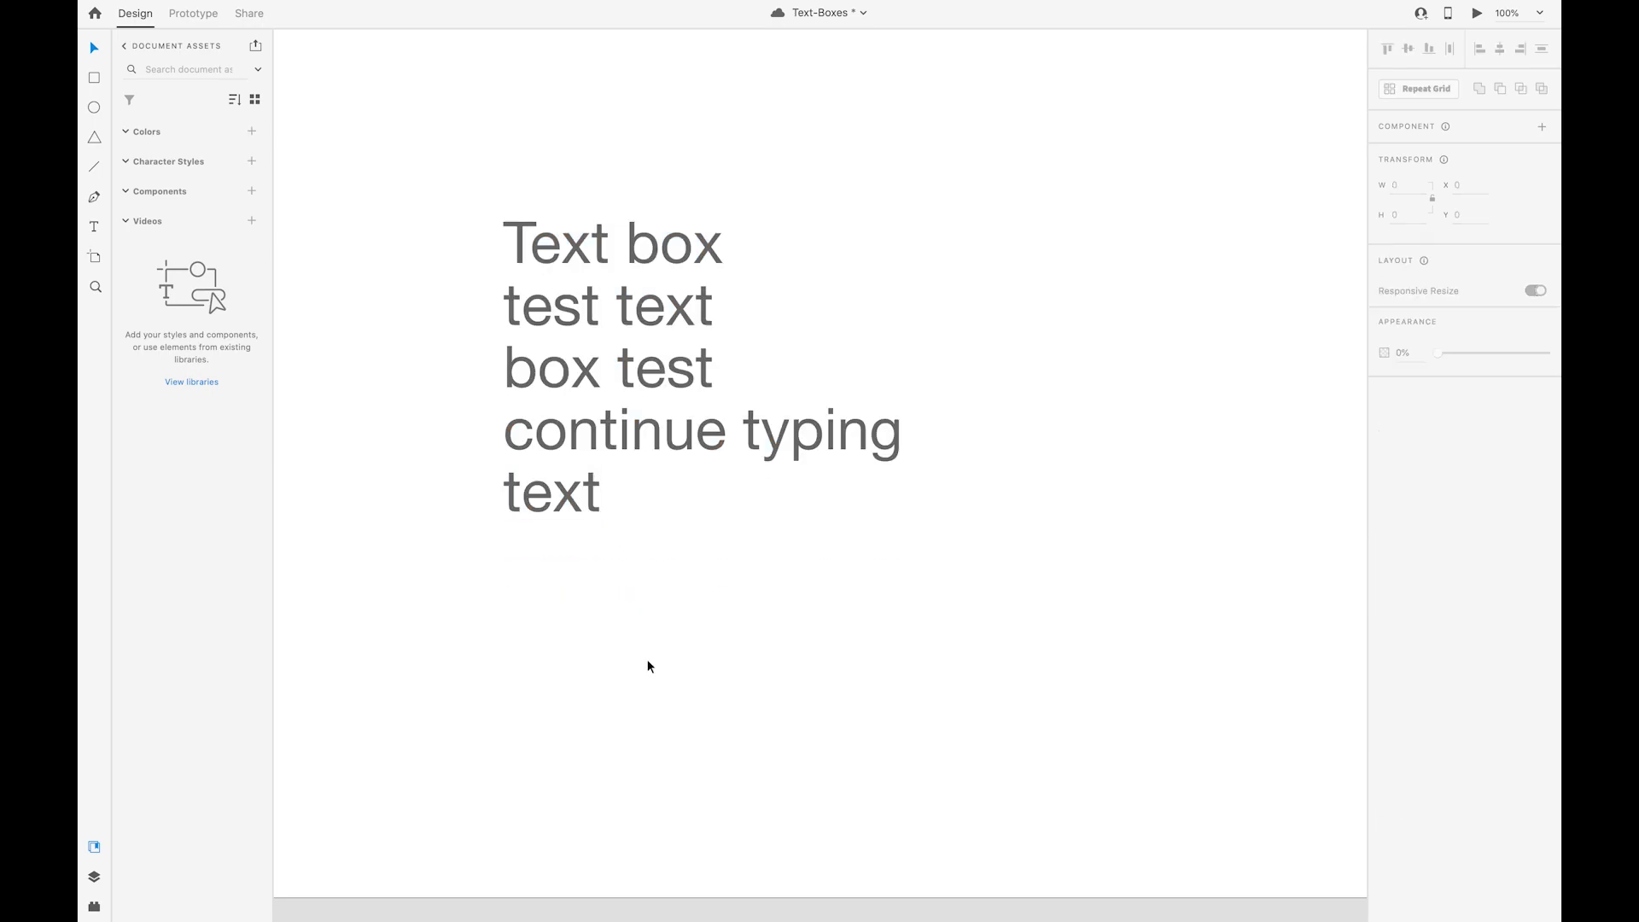
Step: Fit the text box with Auto Width, return it to Fixed Size, and enlarge it to about 546 wide and slightly taller
click(674, 376)
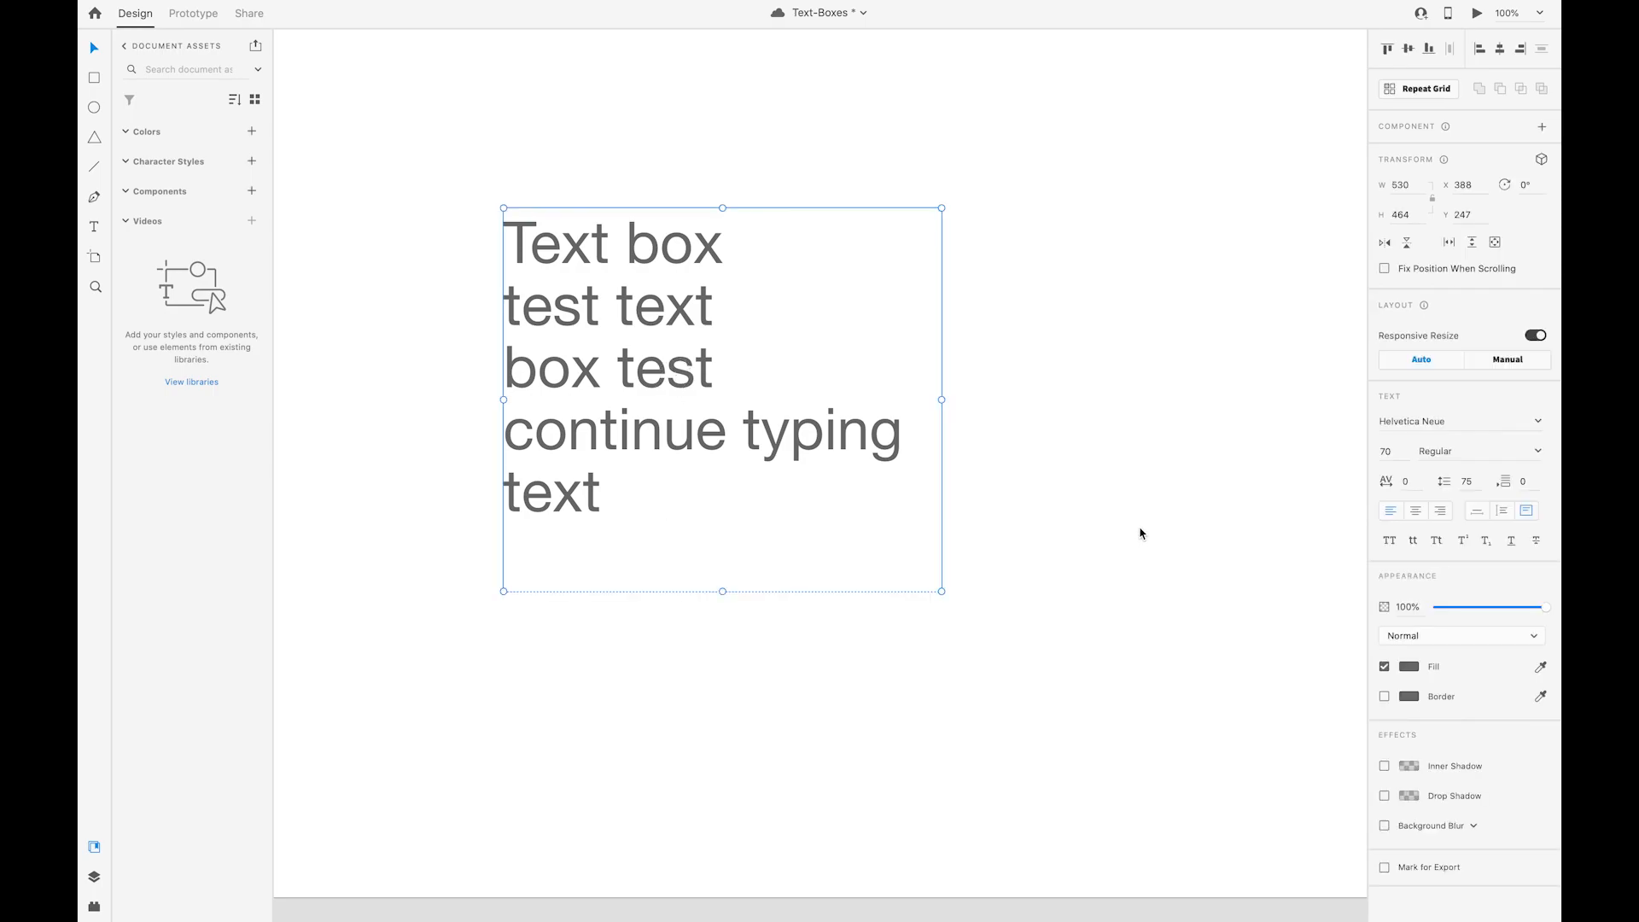
click(1475, 517)
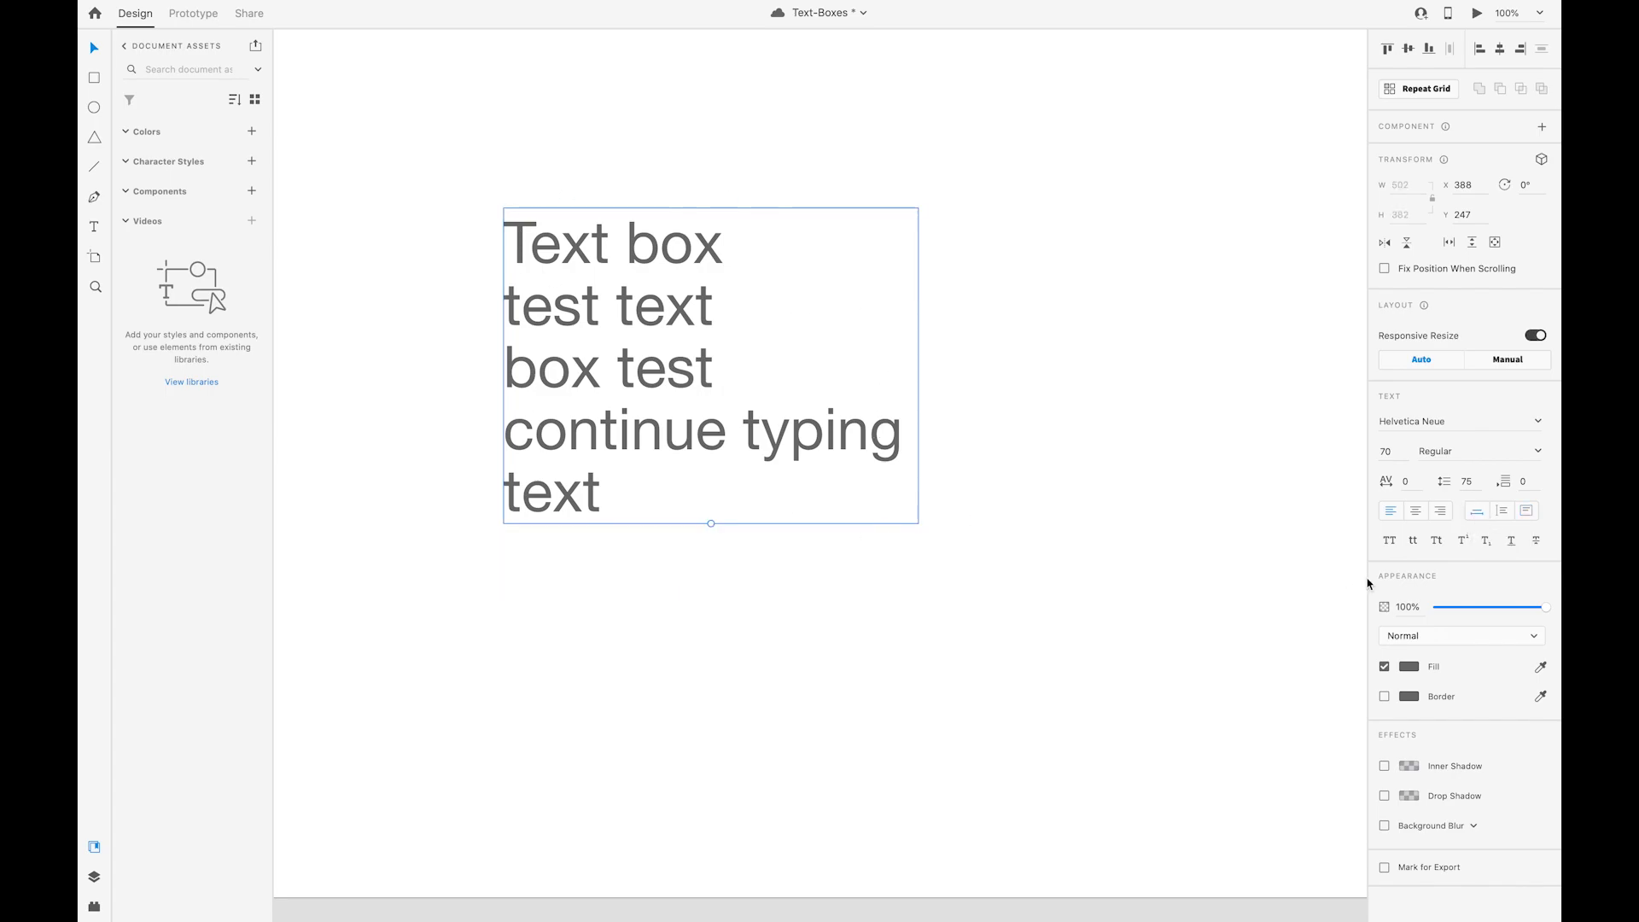
click(1528, 512)
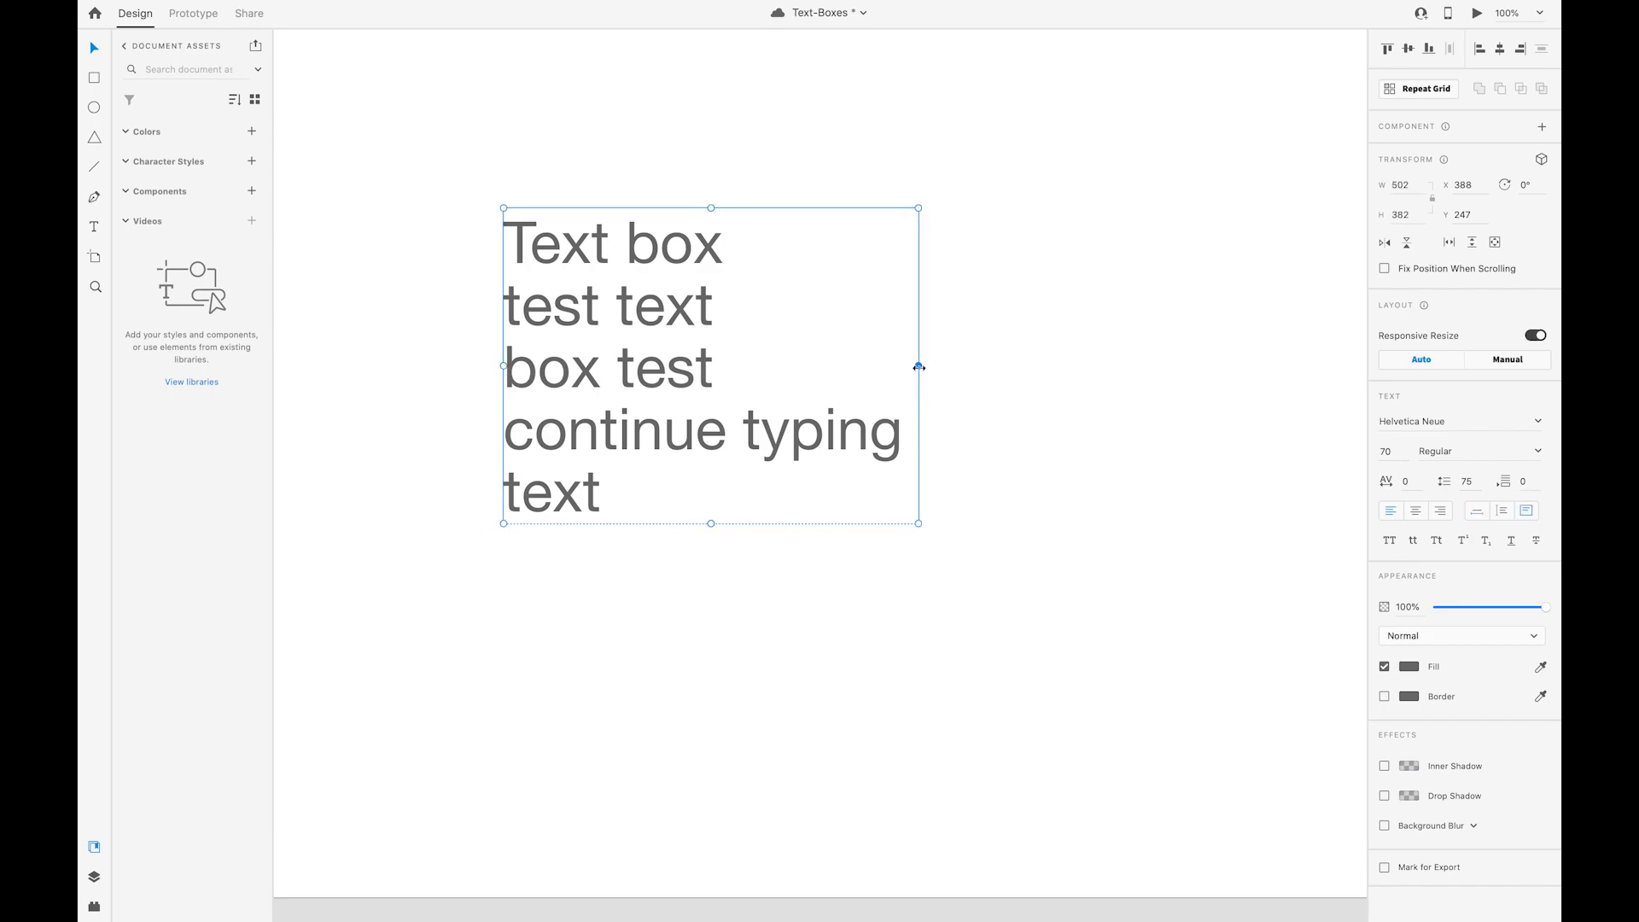
drag(918, 366, 955, 366)
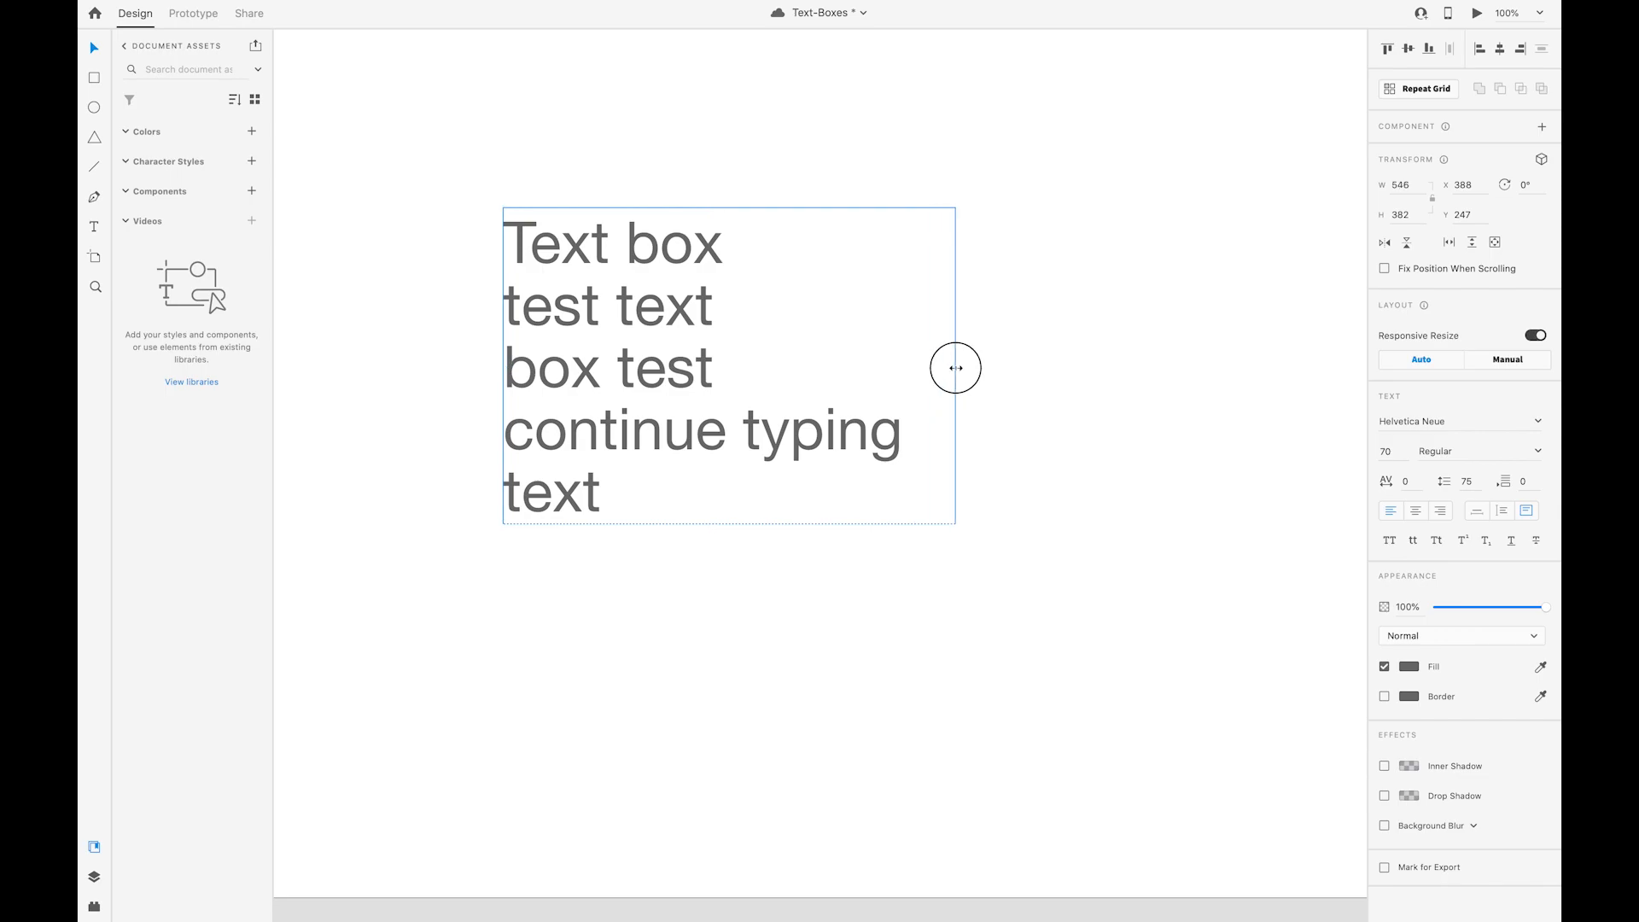
drag(731, 524, 730, 580)
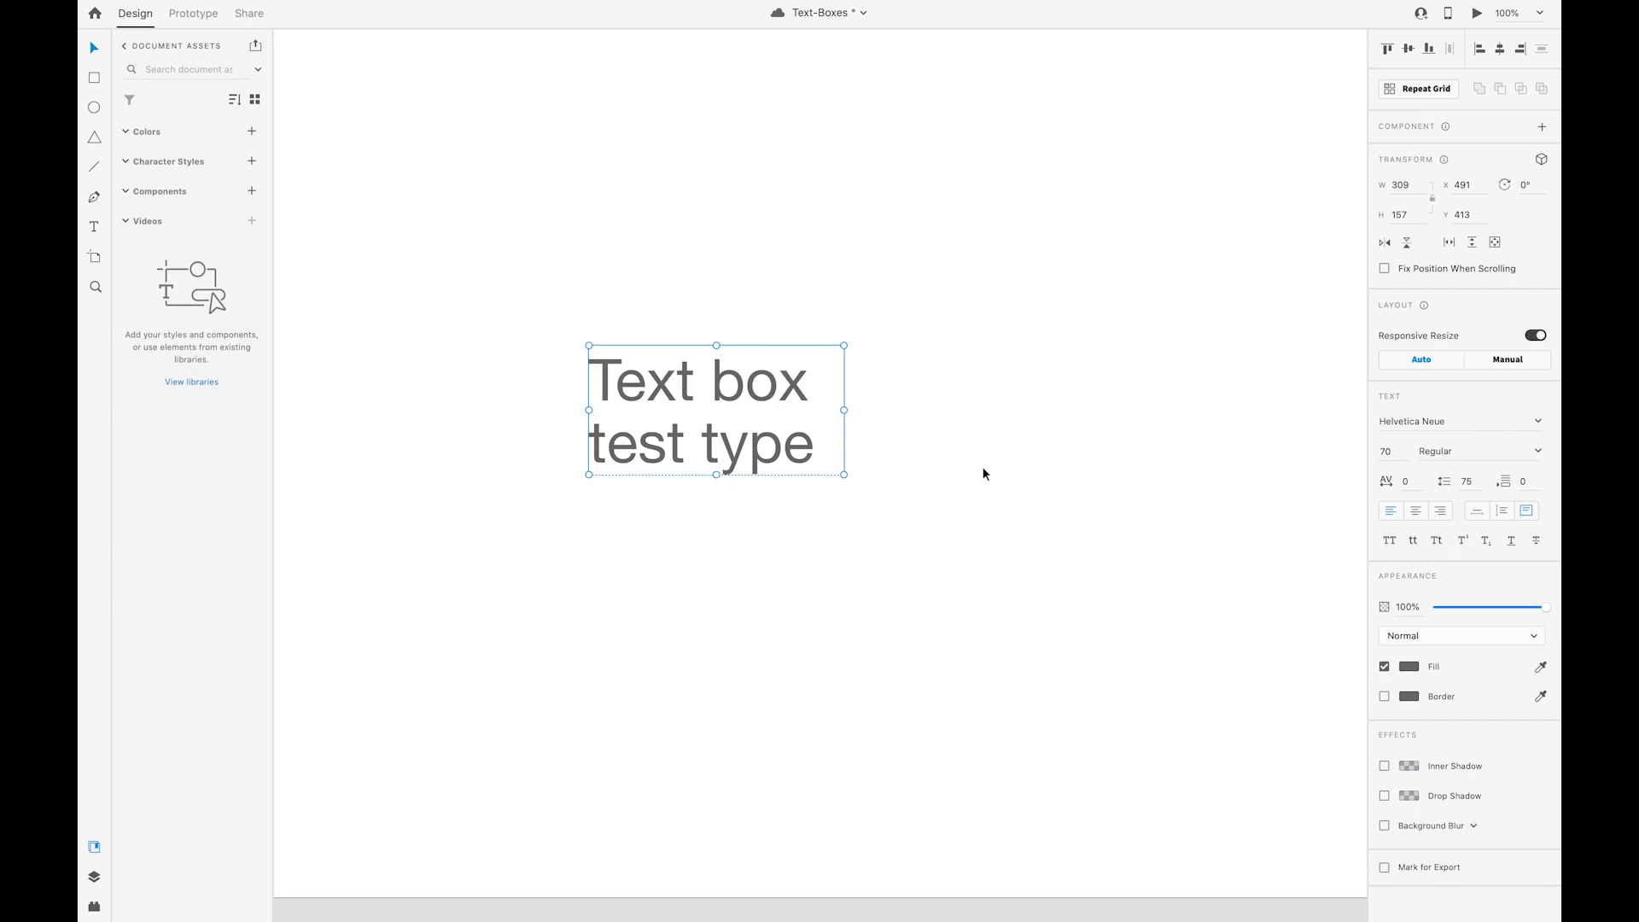
Step: Enlarge the "Text box test type" box to about 497 by 364 and set its font size to 24
drag(844, 475, 999, 646)
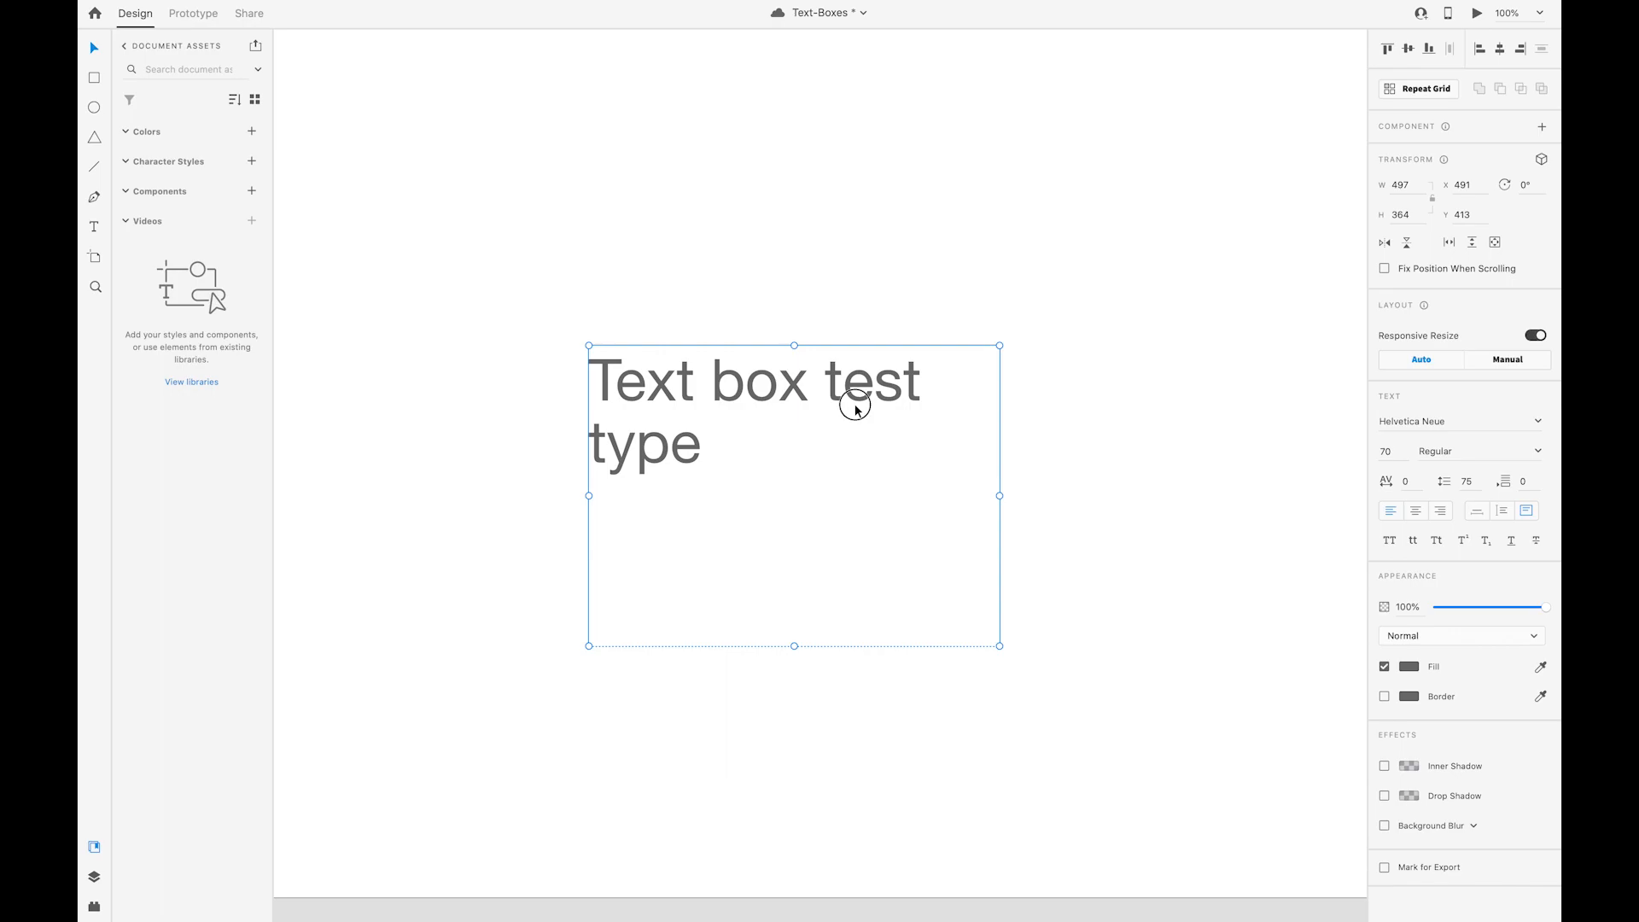
key(Return)
click(1389, 451)
text(24)
key(Tab)
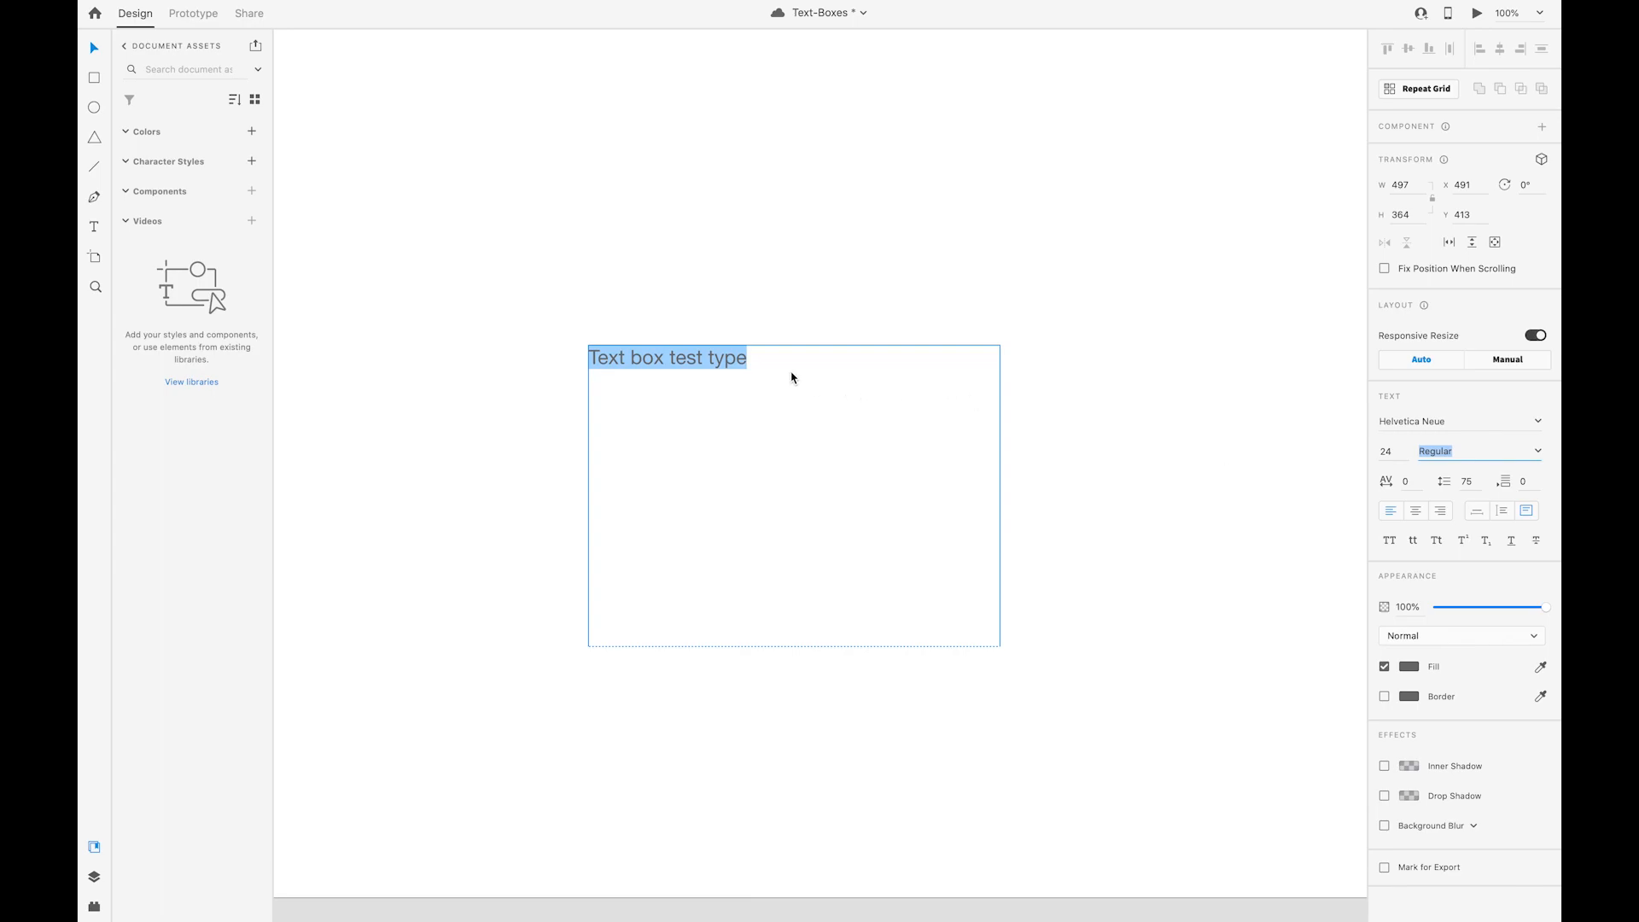
Step: Replace the text with the "Lorem Ipsum is simply dummy text" paragraph entered twice, at line spacing 32
click(744, 362)
key(Escape)
double_click(688, 367)
text(Lorem Ipsum is simply dummy text of the printing and typesetting industry. Lorem Ipsum has been the industry’s standard dummy text ever since the 1500s, when an unknown printer took a galley of type and scrambled it to make a type specimen book.)
text(Lorem Ipsum is simply dummy text of the printing and typesetting industry. Lorem Ipsum has been the industry’s standard dummy text ever since the 1500s, when an unknown printer took a galley of type and scrambled it to make a type specimen book.)
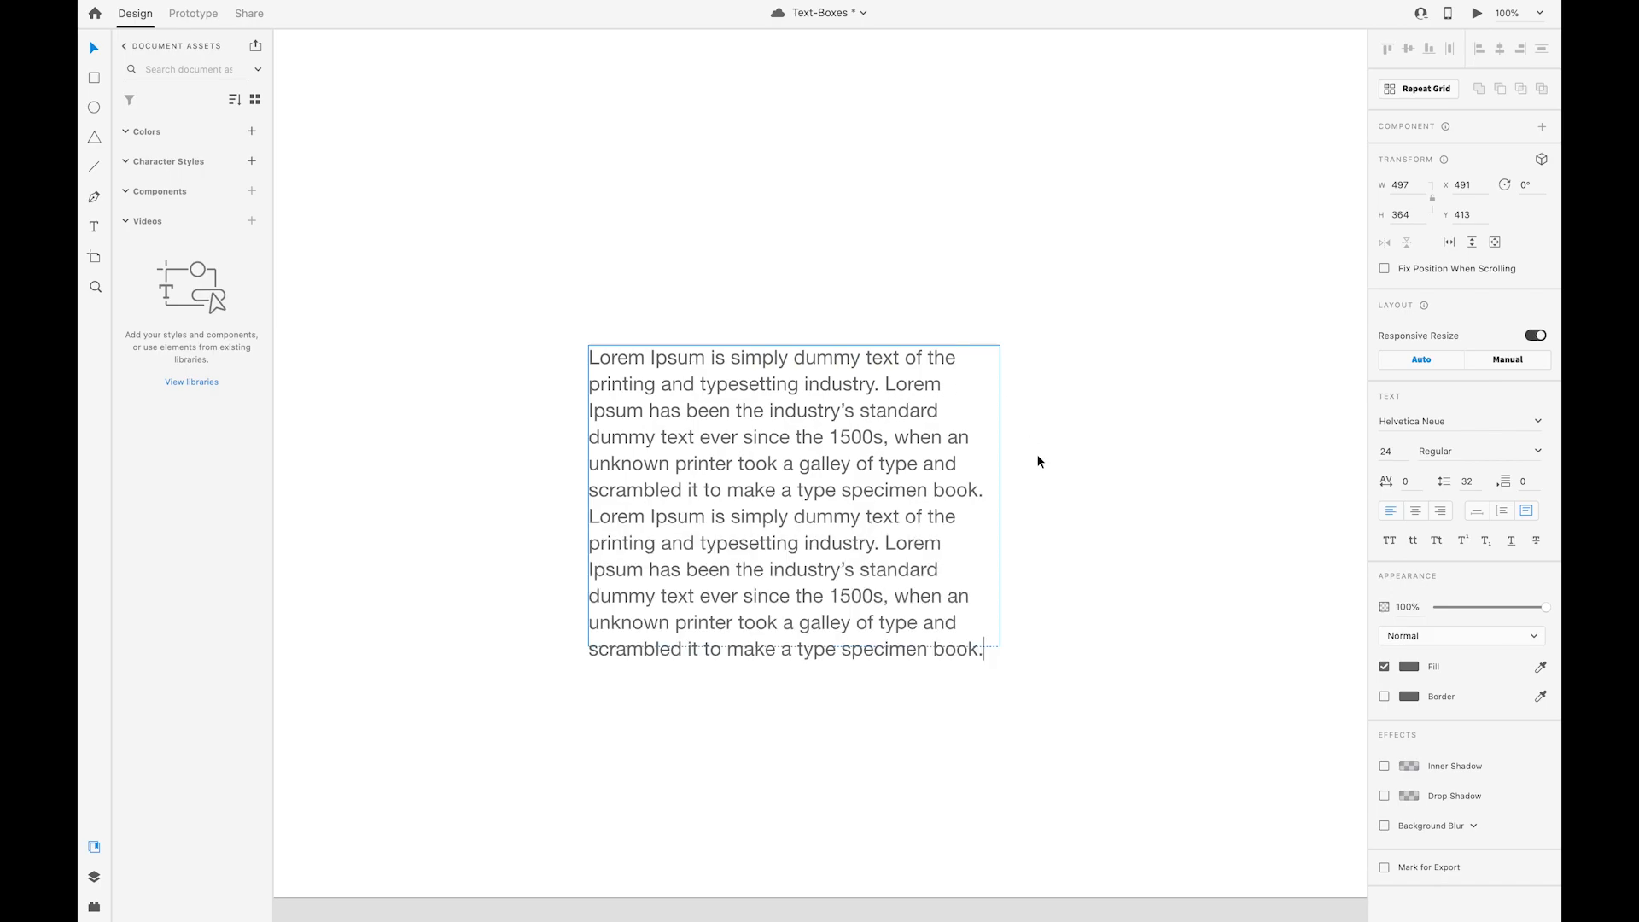
Step: Extend the Lorem Ipsum text box downward to a height of about 395 and reselect it
drag(794, 646, 790, 670)
click(839, 732)
click(860, 580)
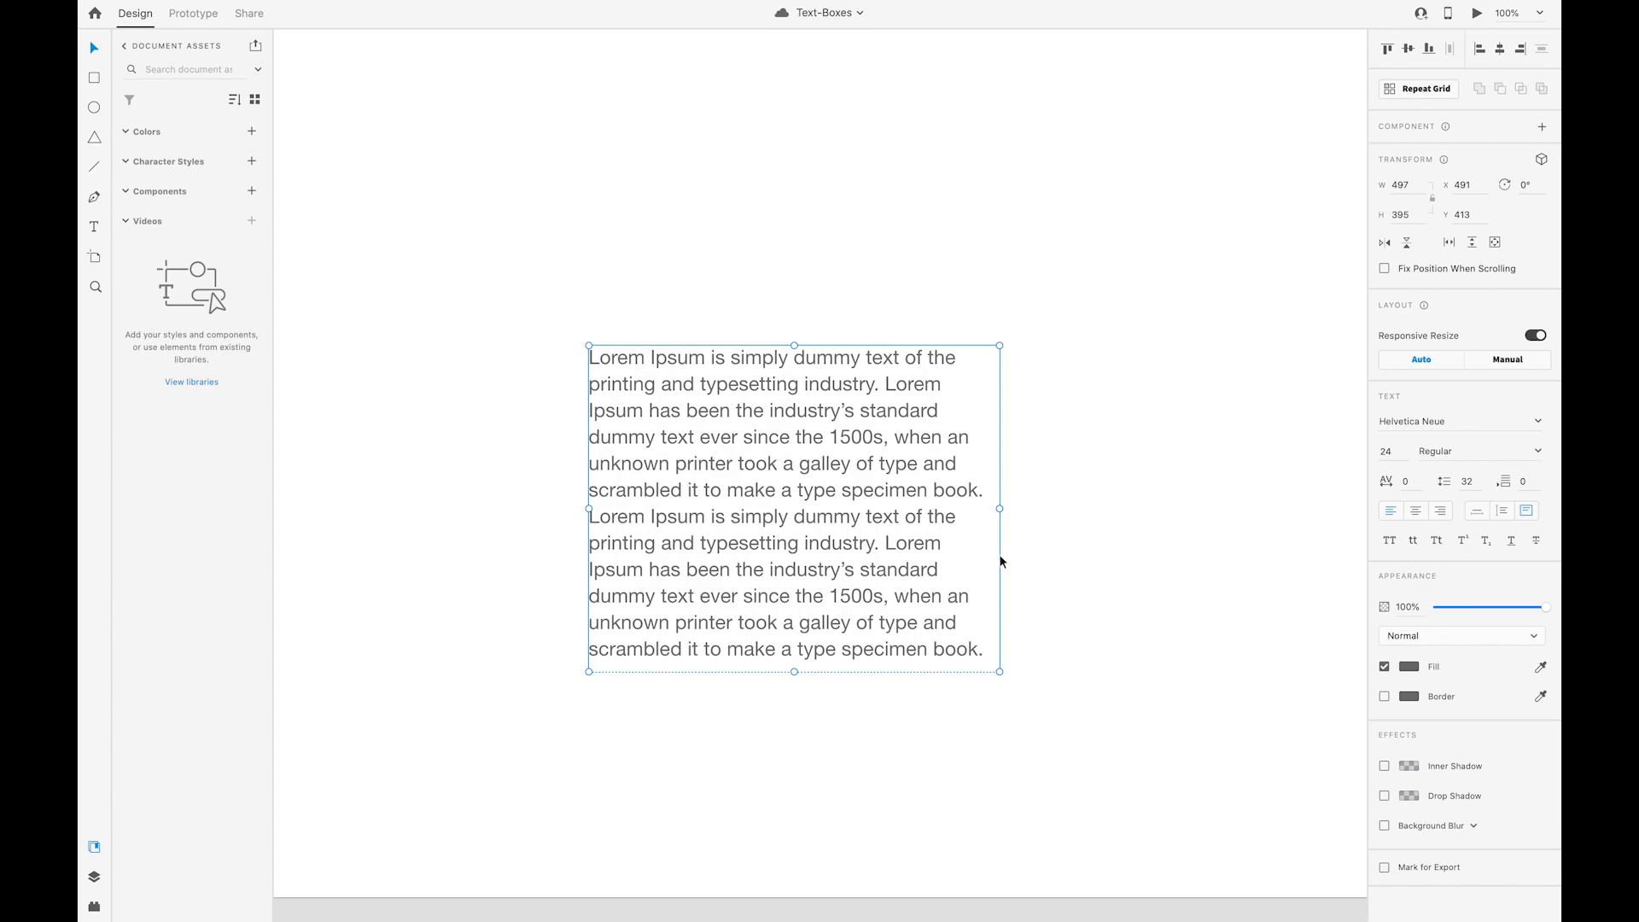
Step: Switch the Lorem Ipsum text box to Auto Height, then Auto Width, and back to Fixed Size
click(1504, 510)
click(1476, 510)
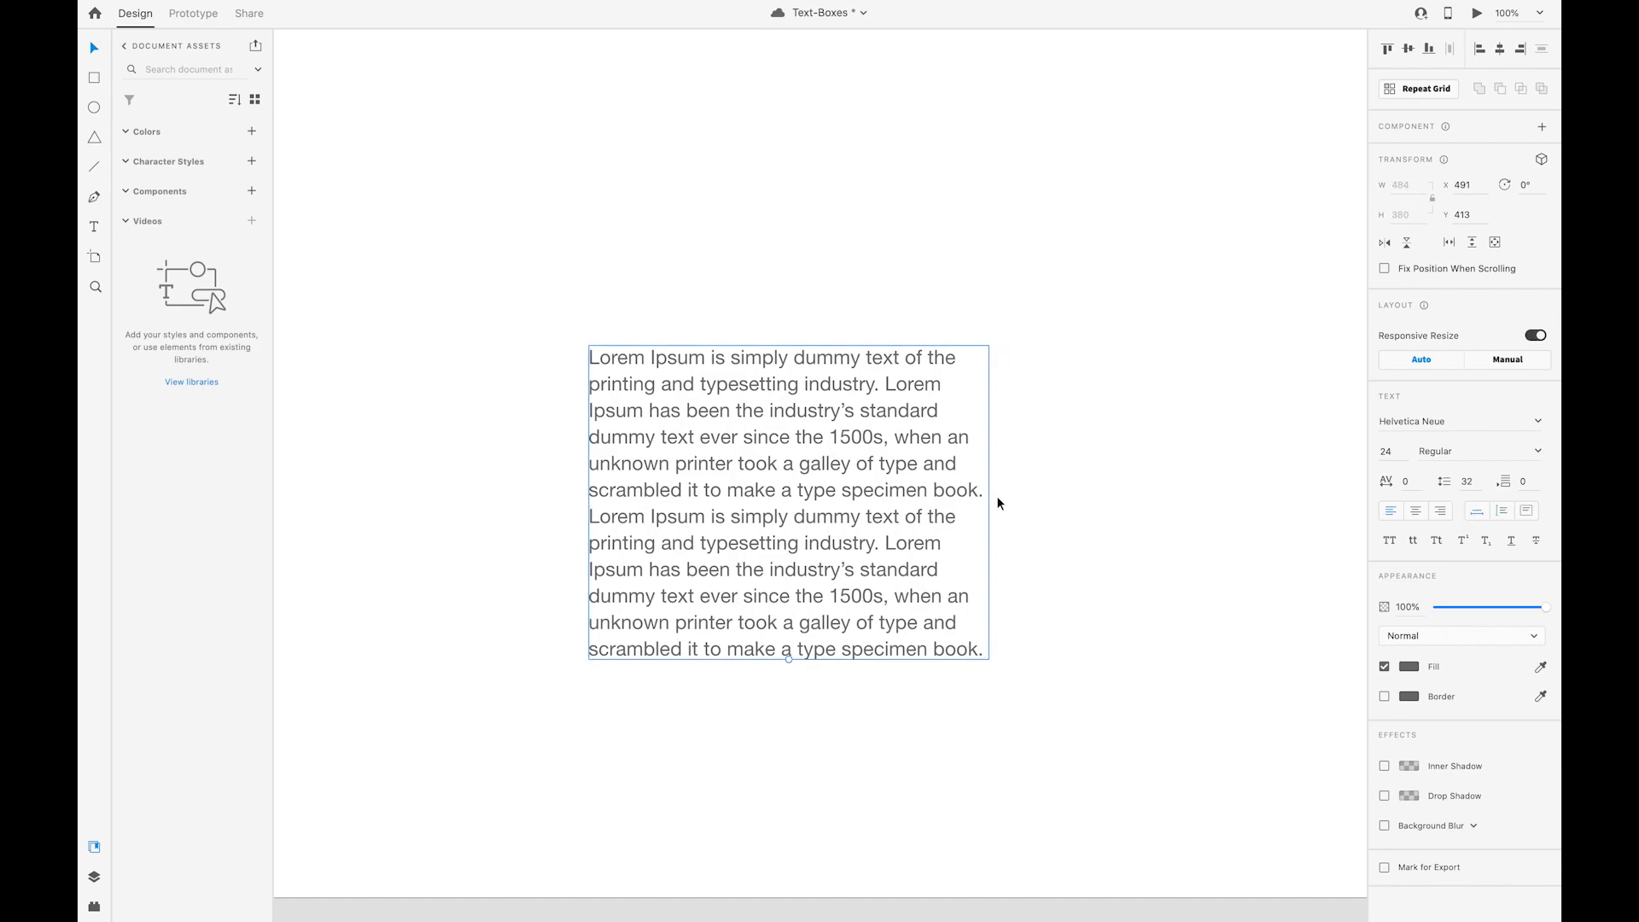
click(1528, 516)
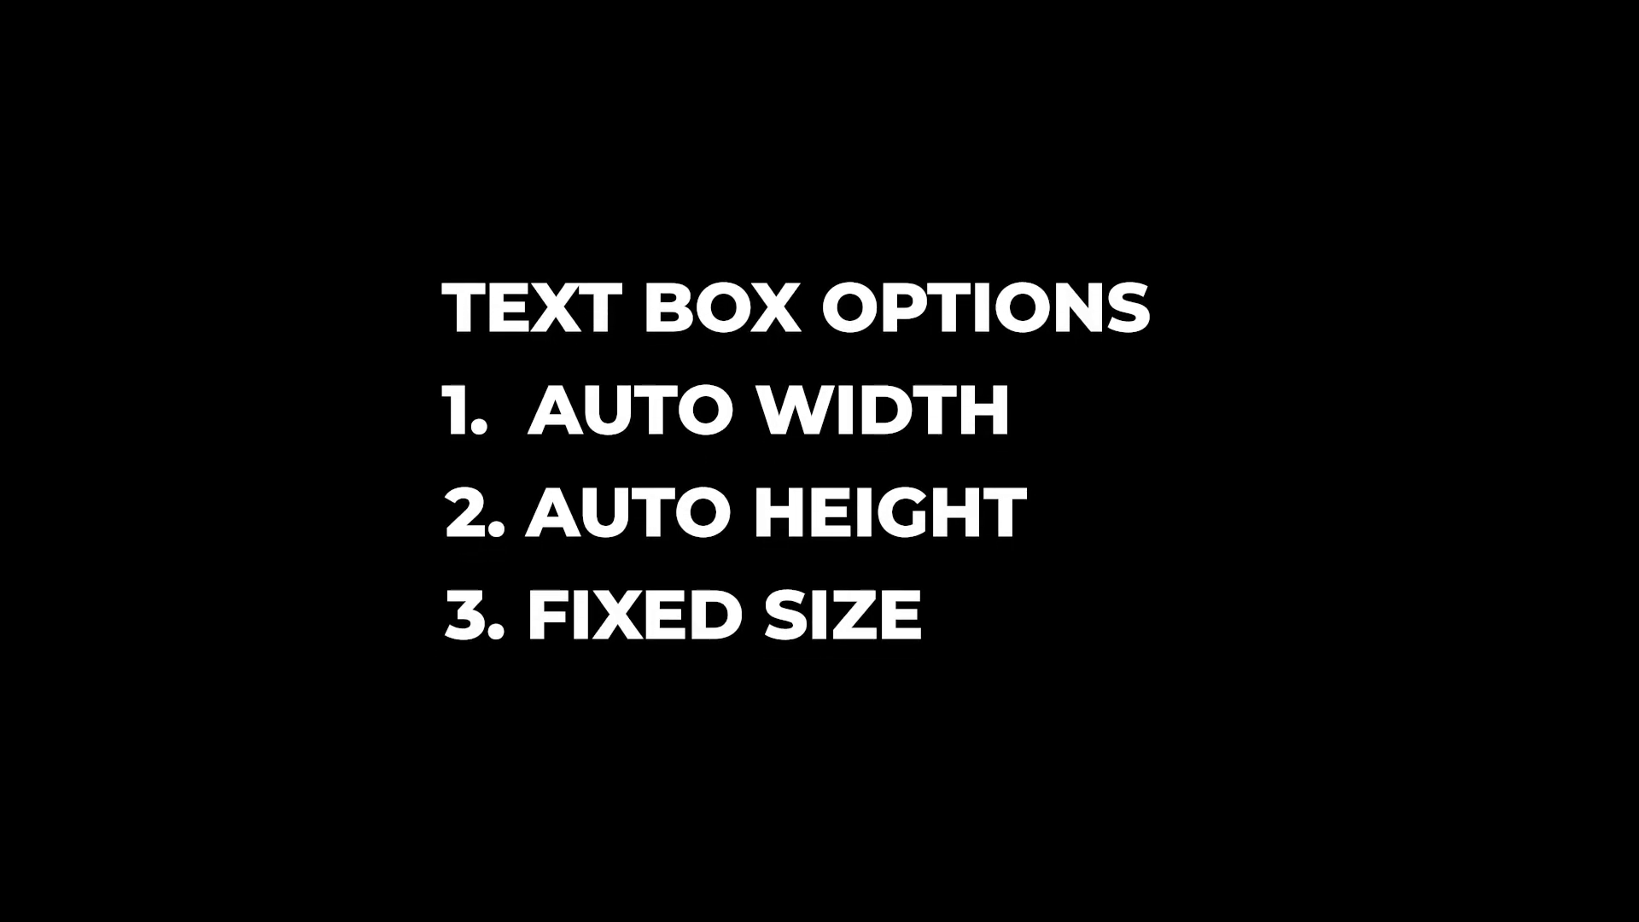